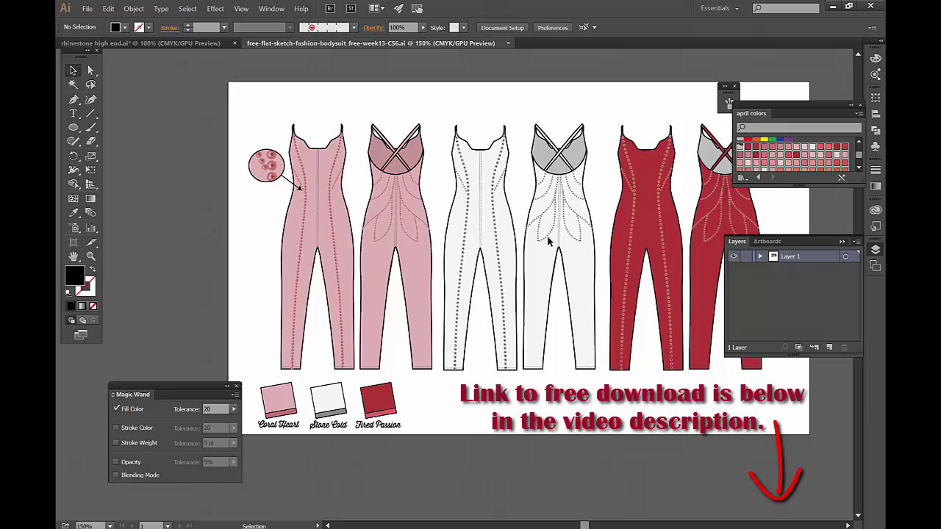
- Open the Brushes panel and scroll down to the rhinestone brushes
{"action": "left_click", "coordinate": [729, 104]}
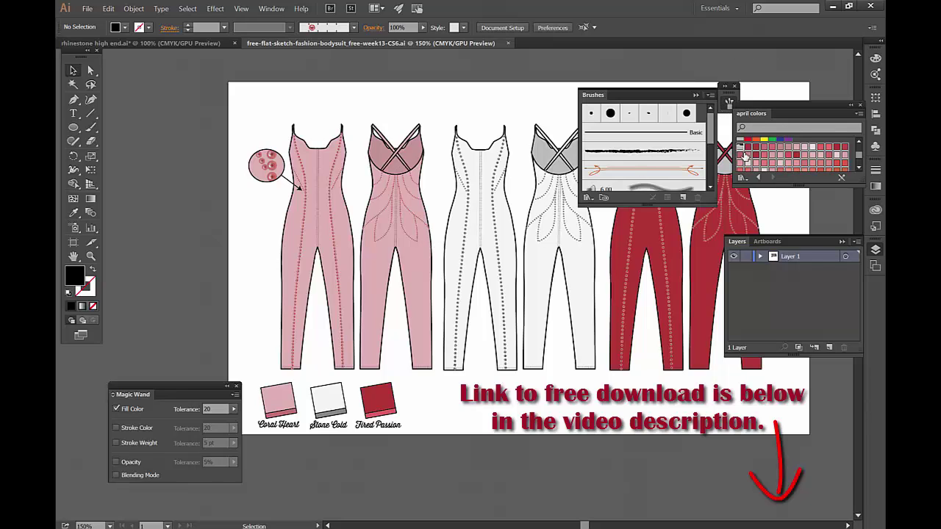
{"action": "left_click_drag", "start_coordinate": [711, 121], "coordinate": [711, 169]}
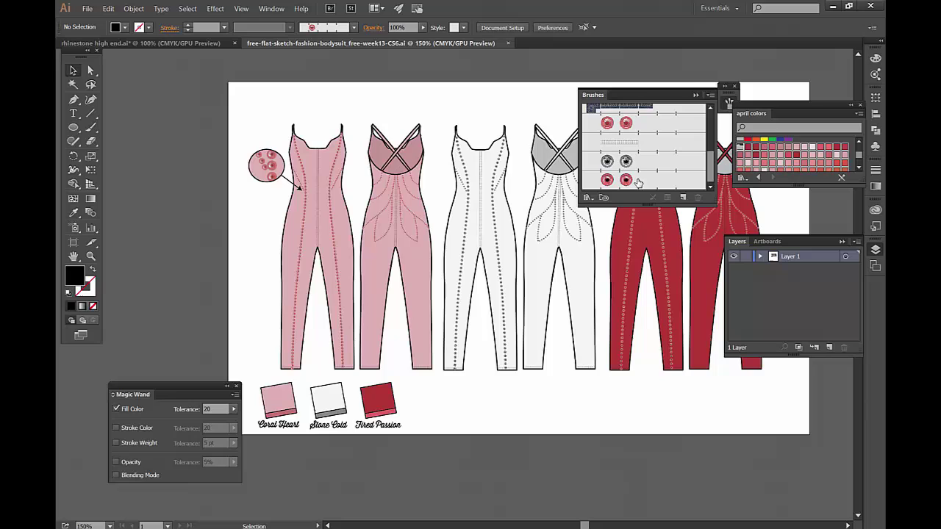
- Switch to rhinestone high end.ai, zoom in on the left rhinestone circle, and close the Magic Wand panel
{"action": "left_click", "coordinate": [173, 43]}
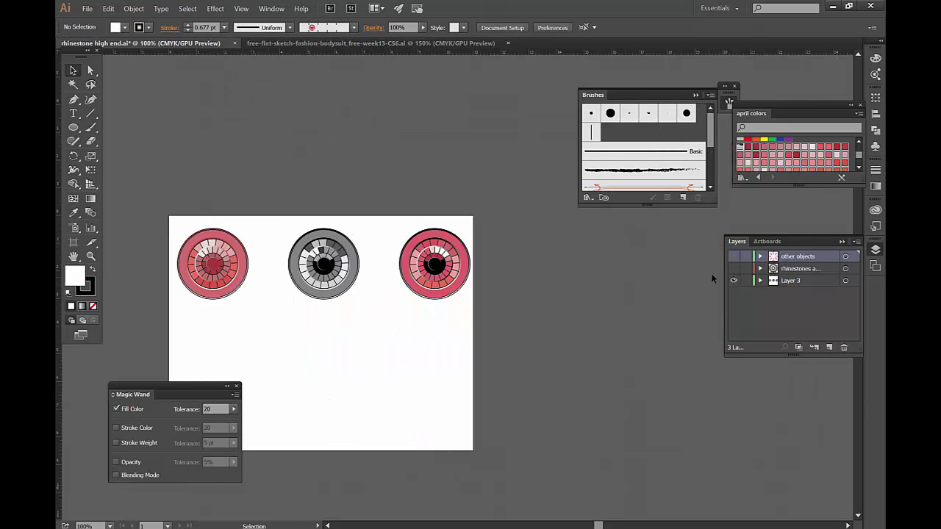
{"action": "left_click", "coordinate": [91, 256]}
{"action": "left_click_drag", "start_coordinate": [181, 234], "coordinate": [257, 302]}
{"action": "left_click", "coordinate": [222, 248]}
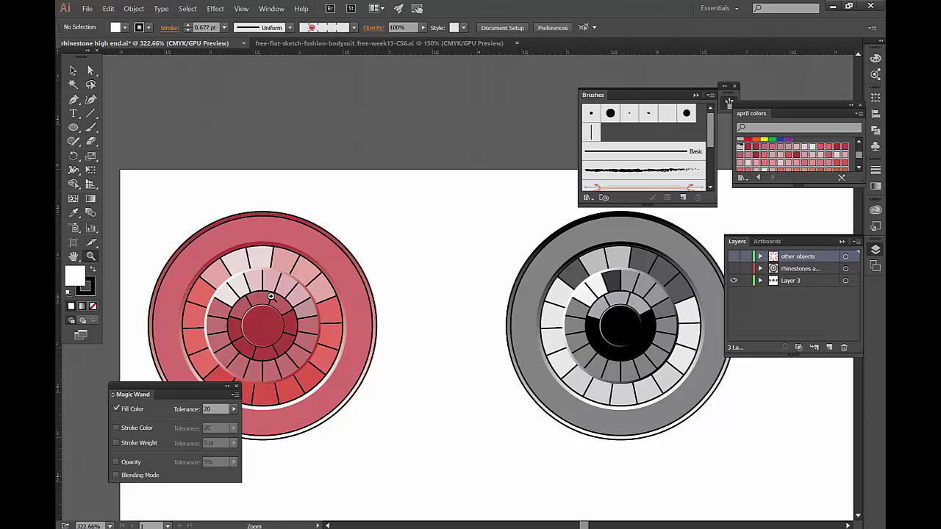
{"action": "left_click", "coordinate": [236, 386]}
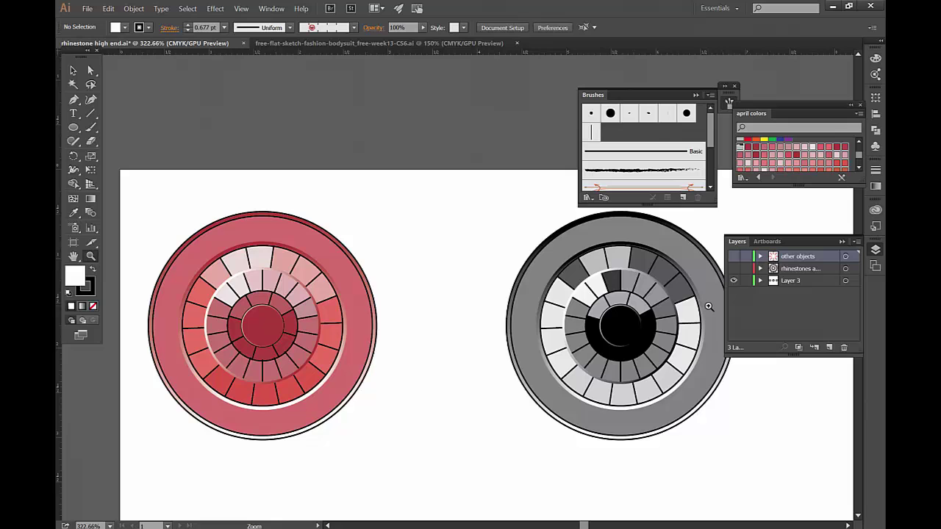
- Preview the rhinestones layer, then show only the other objects layer, and zoom out
{"action": "key", "text": "v"}
{"action": "left_click", "coordinate": [732, 281]}
{"action": "left_click", "coordinate": [732, 268]}
{"action": "key", "text": "ctrl+minus"}
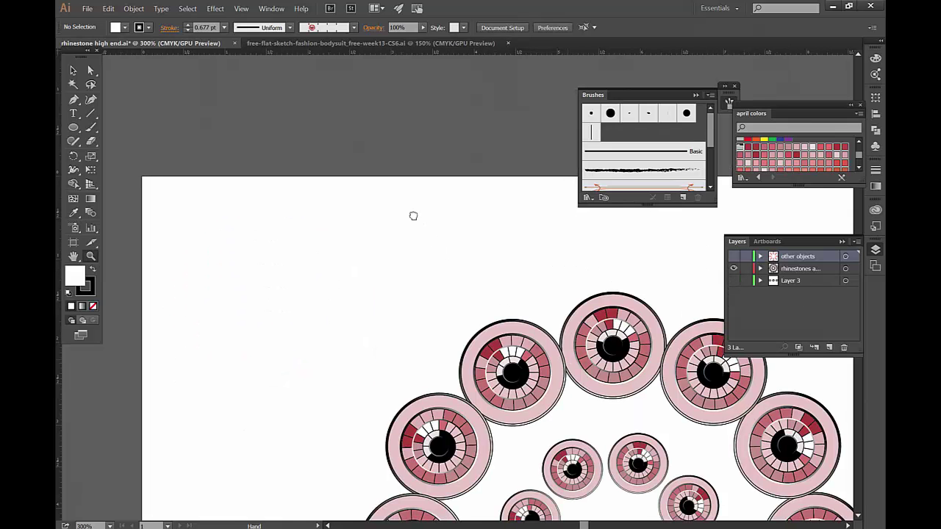
{"action": "left_click_drag", "start_coordinate": [413, 216], "coordinate": [358, 160]}
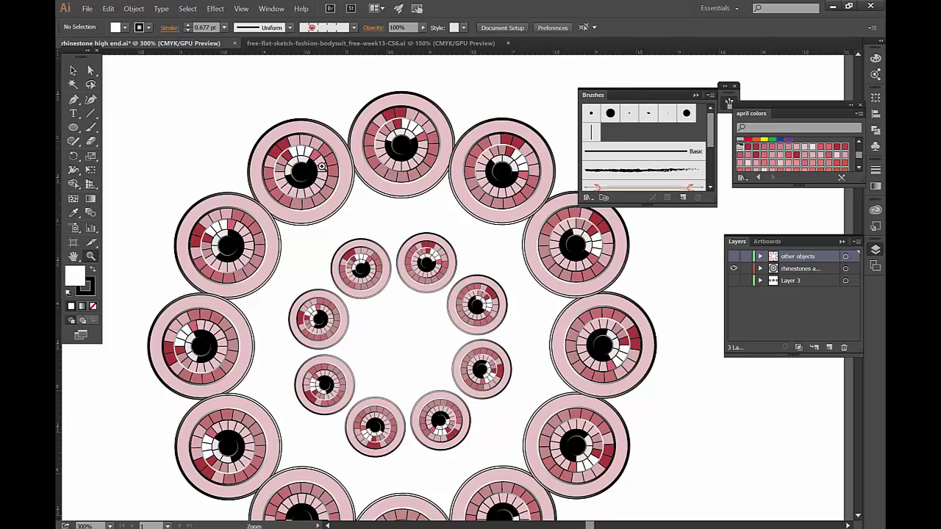
{"action": "left_click", "coordinate": [733, 268]}
{"action": "left_click", "coordinate": [734, 256]}
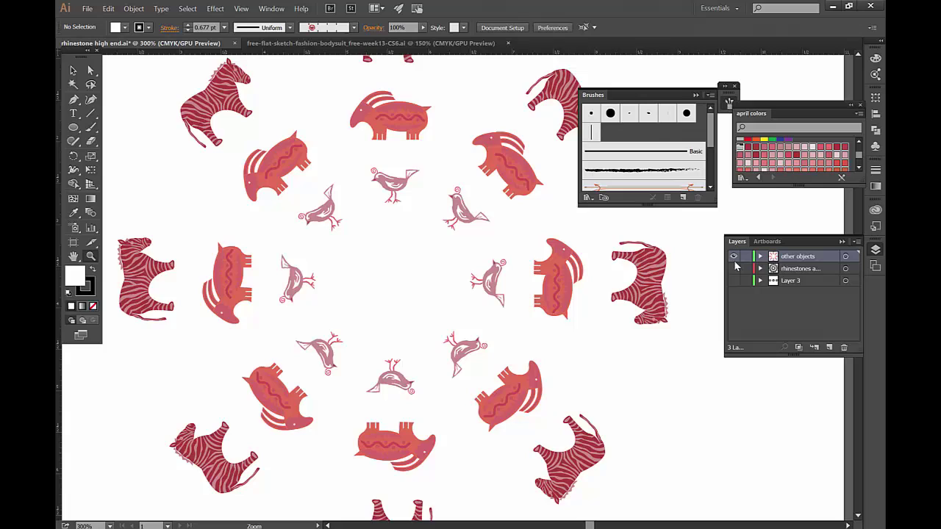
{"action": "key", "text": "ctrl+minus"}
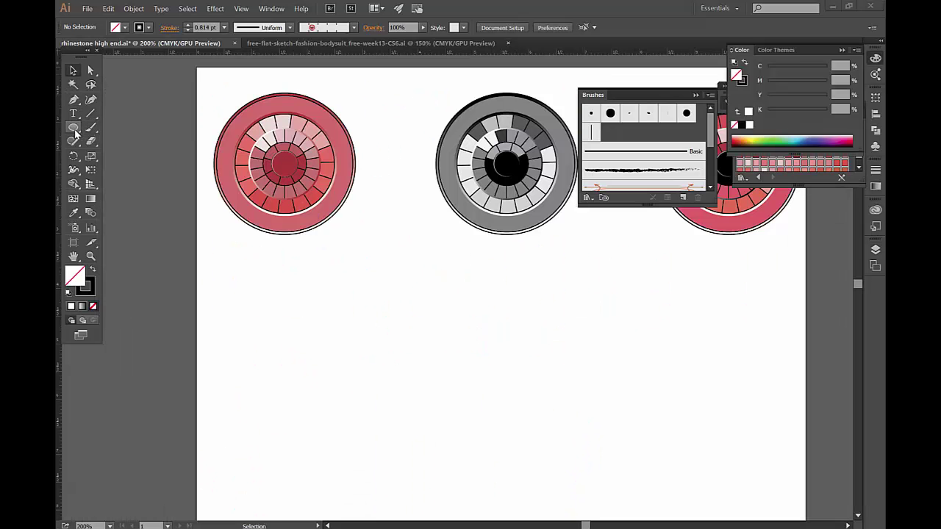
- Draw a circle with the Ellipse tool below the rhinestone samples
{"action": "left_click", "coordinate": [73, 128]}
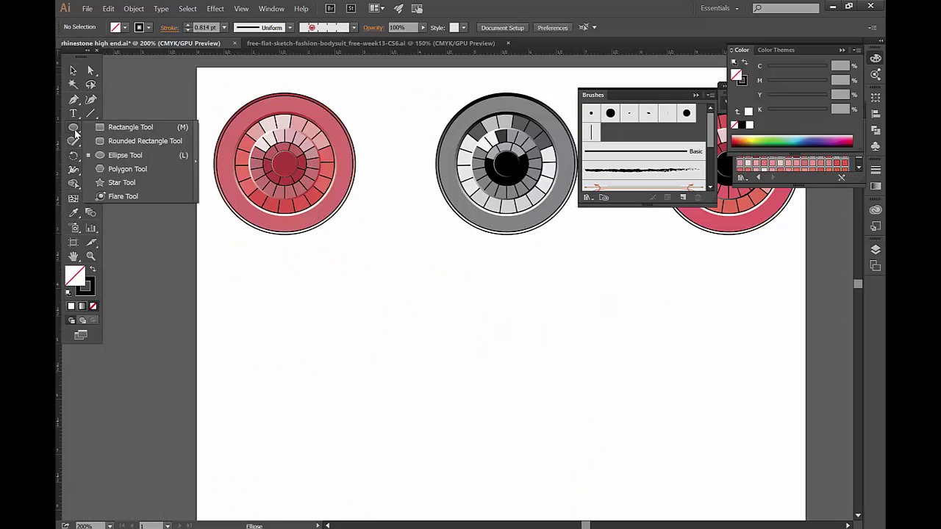
{"action": "left_click", "coordinate": [125, 155]}
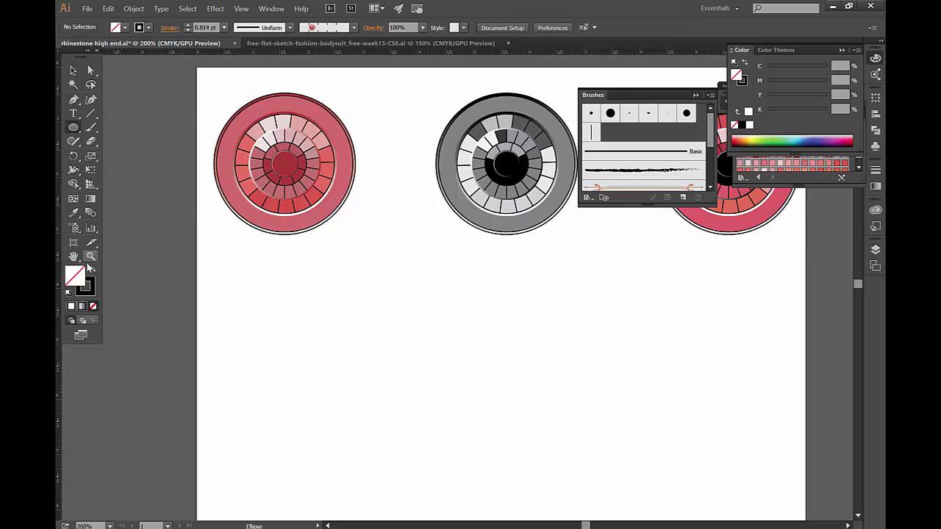
{"action": "left_click_drag", "start_coordinate": [379, 318], "coordinate": [450, 383]}
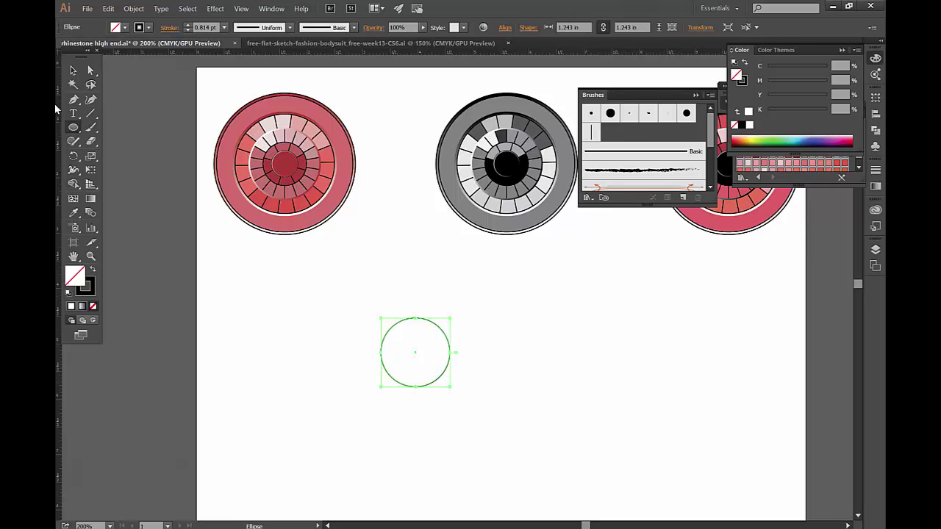
- Make a larger concentric copy around the circle, then select the outer circle
{"action": "left_click", "coordinate": [73, 70]}
{"action": "left_click", "coordinate": [442, 306]}
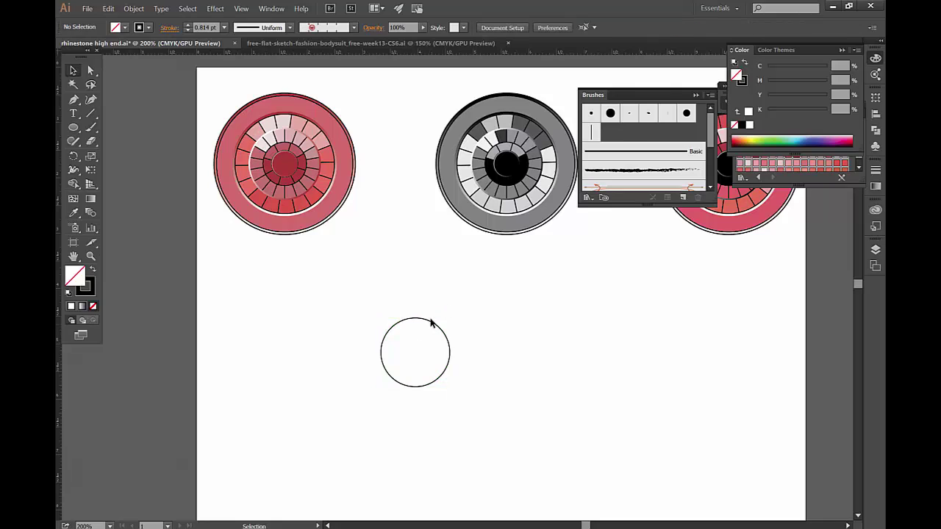
{"action": "left_click", "coordinate": [431, 322]}
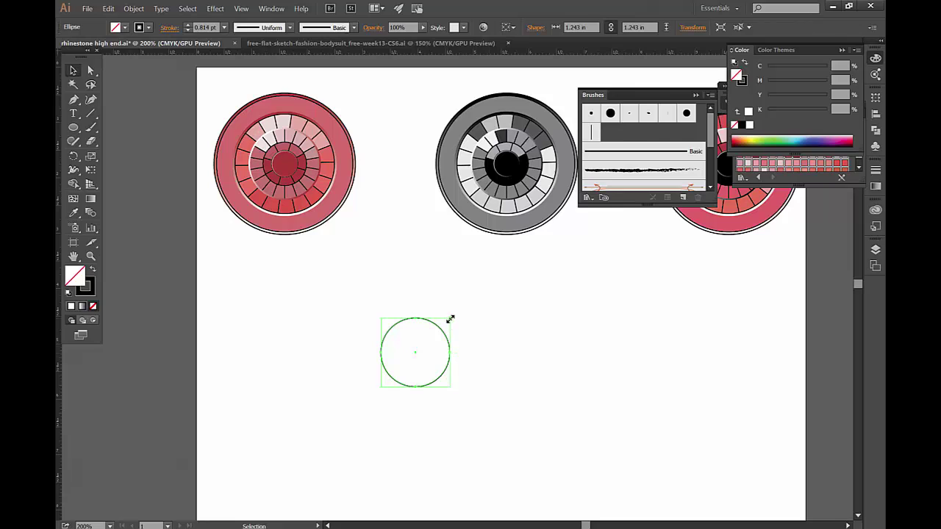
{"action": "left_click_drag", "start_coordinate": [450, 319], "coordinate": [476, 300]}
{"action": "left_click", "coordinate": [506, 297]}
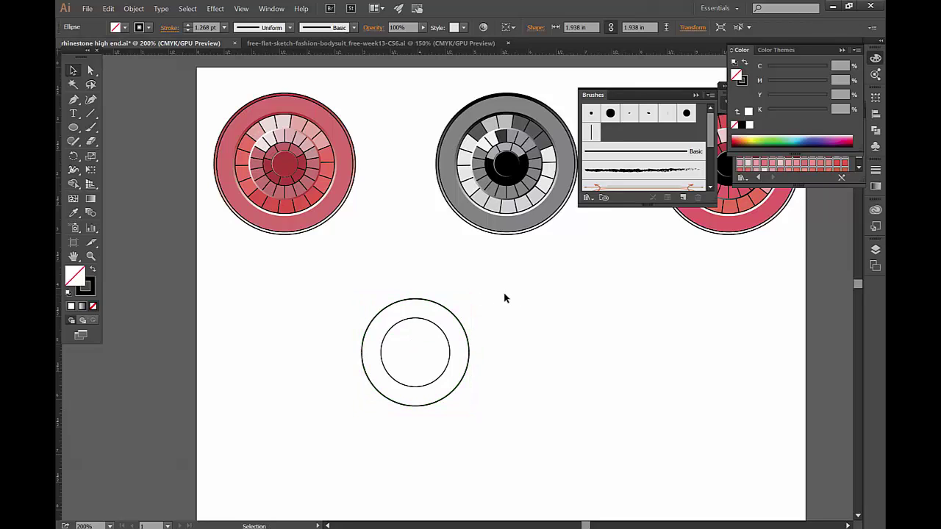
{"action": "left_click", "coordinate": [449, 316]}
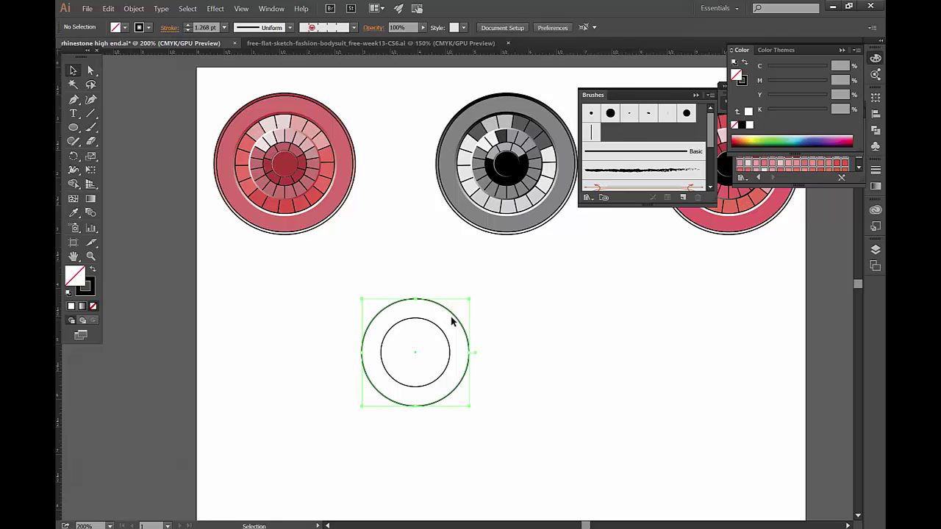
{"action": "left_click", "coordinate": [449, 316]}
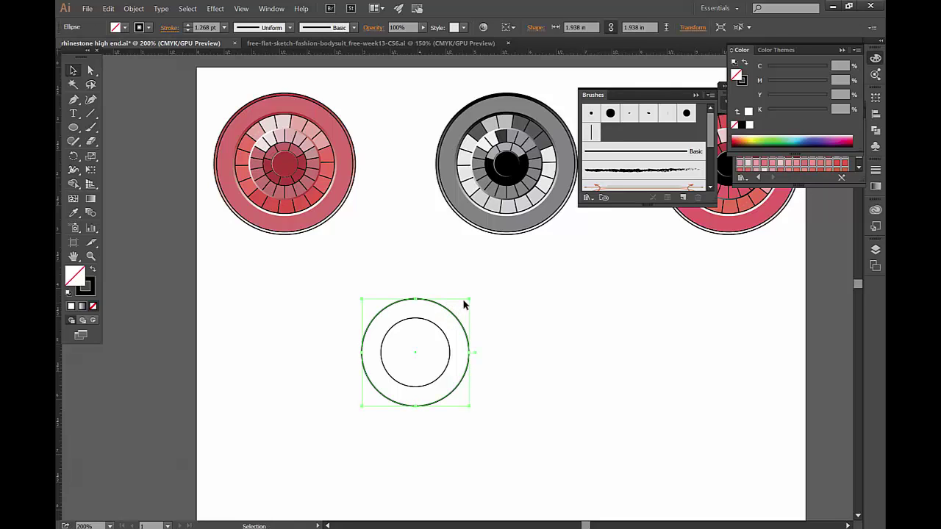
- Add a third, larger concentric copy around the outer circle and nudge the middle circle
{"action": "left_click_drag", "start_coordinate": [468, 300], "coordinate": [492, 275]}
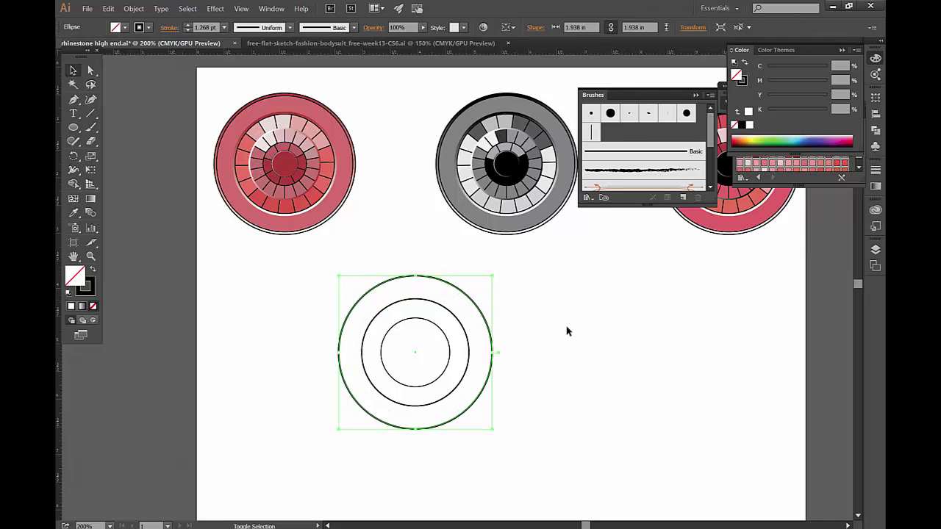
{"action": "left_click", "coordinate": [566, 331]}
{"action": "left_click_drag", "start_coordinate": [344, 283], "coordinate": [424, 379]}
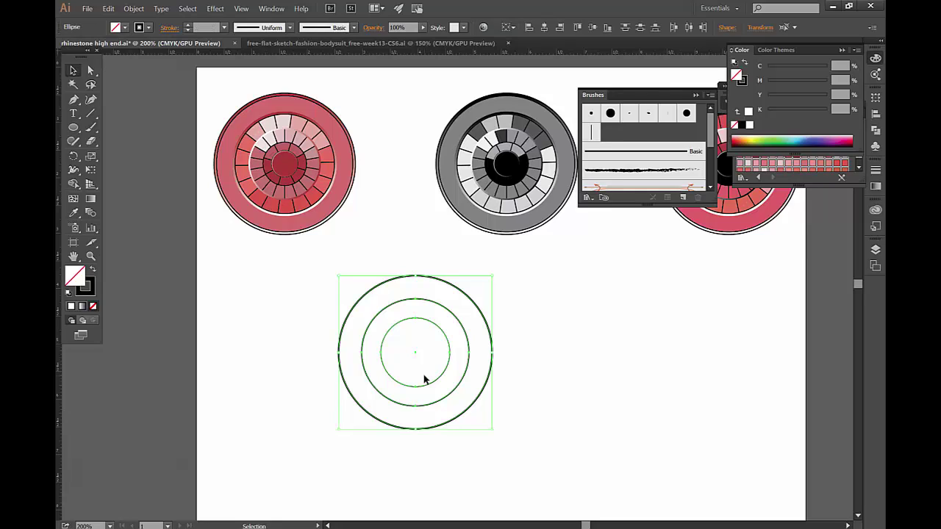
{"action": "left_click", "coordinate": [413, 285]}
{"action": "left_click_drag", "start_coordinate": [430, 304], "coordinate": [414, 300]}
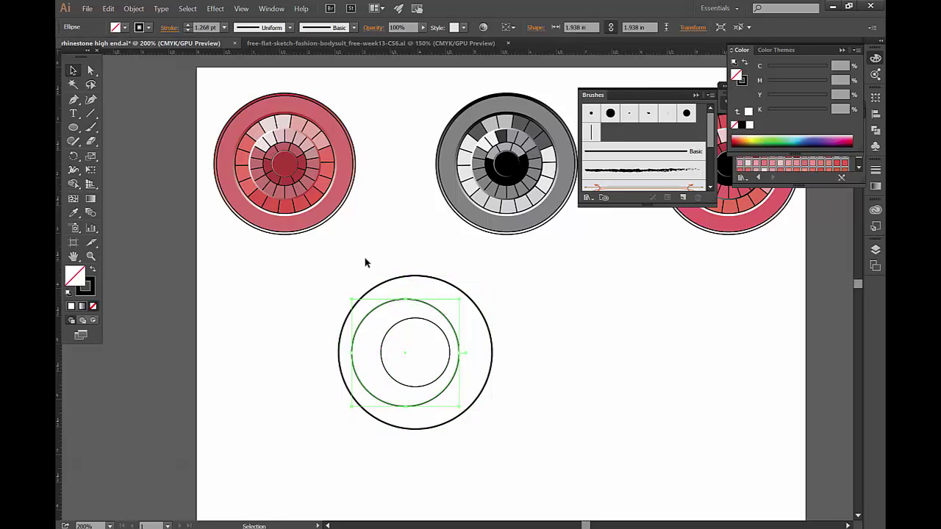
- Align all three circles to horizontal and vertical centres
{"action": "left_click_drag", "start_coordinate": [368, 262], "coordinate": [475, 481]}
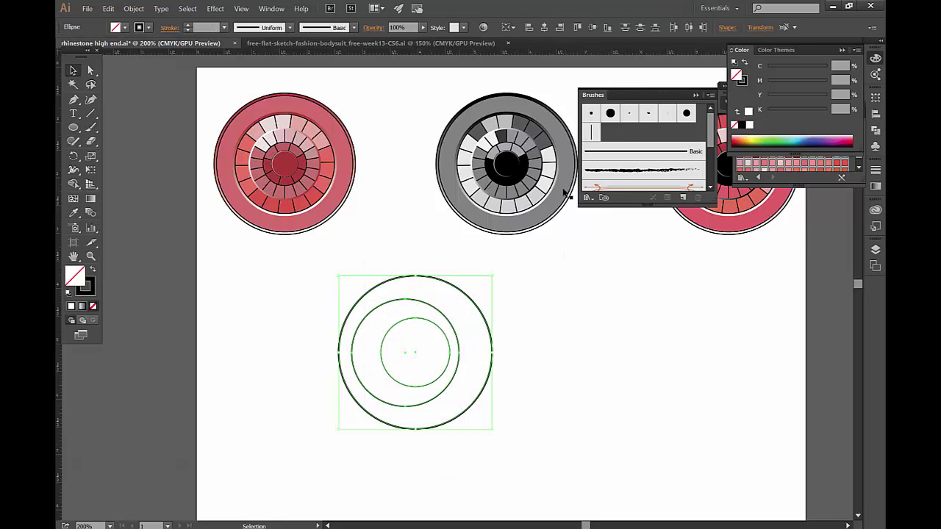
{"action": "left_click", "coordinate": [548, 32]}
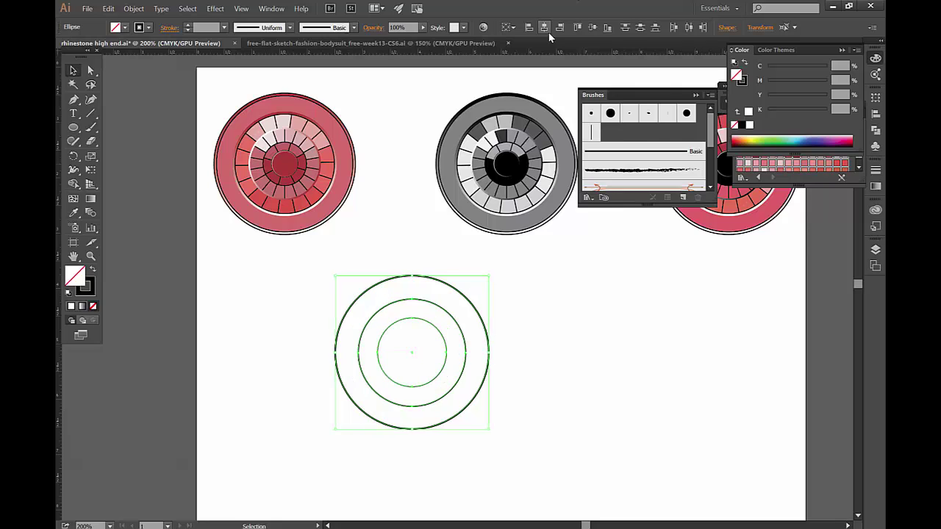
{"action": "left_click", "coordinate": [596, 30]}
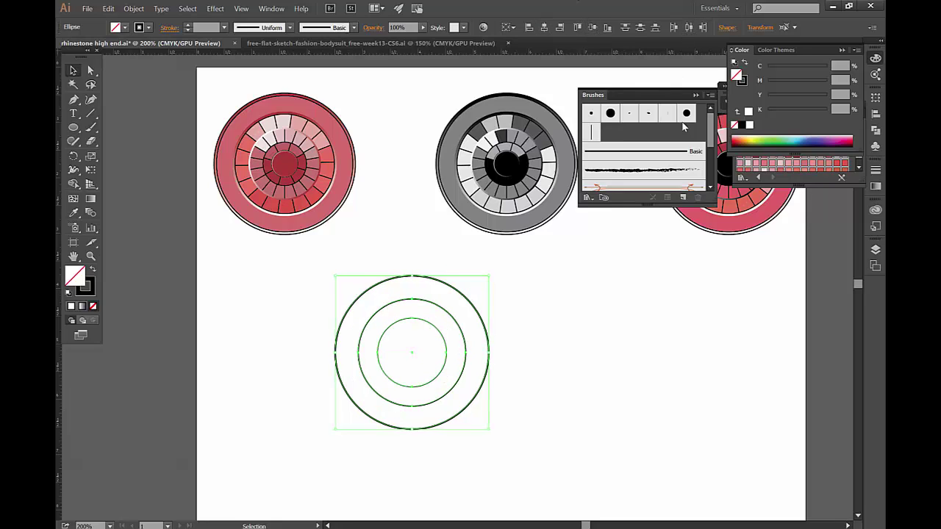
{"action": "left_click", "coordinate": [558, 313]}
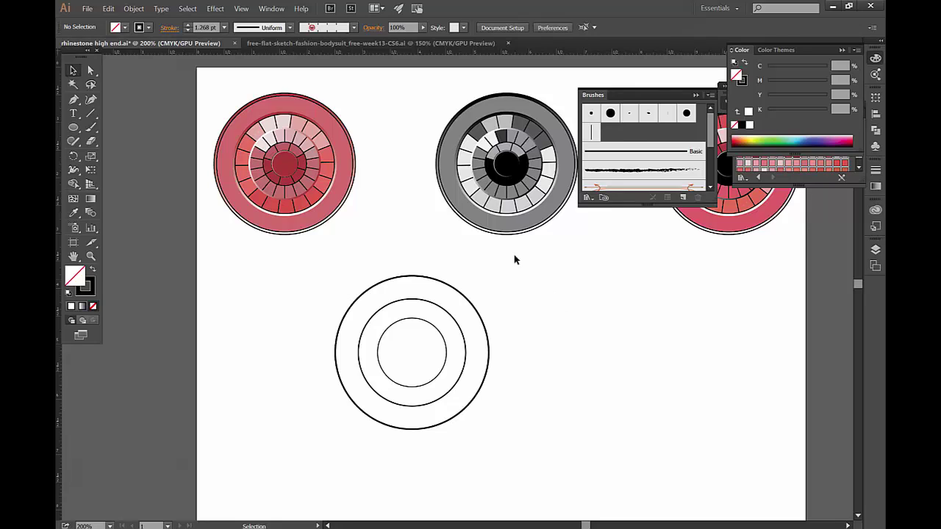
- Add a horizontal and a vertical guide crossing at the concentric circles' centre
{"action": "left_click_drag", "start_coordinate": [378, 258], "coordinate": [492, 446]}
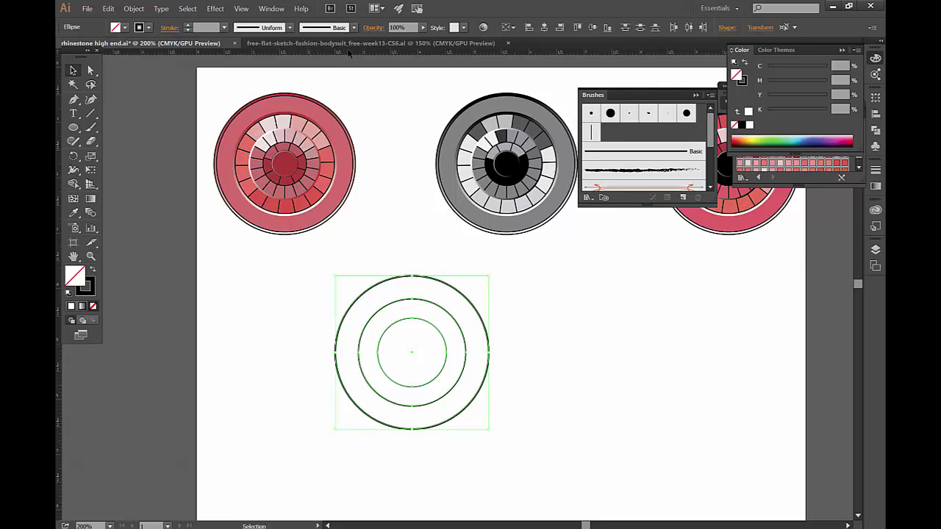
{"action": "left_click_drag", "start_coordinate": [350, 53], "coordinate": [369, 357]}
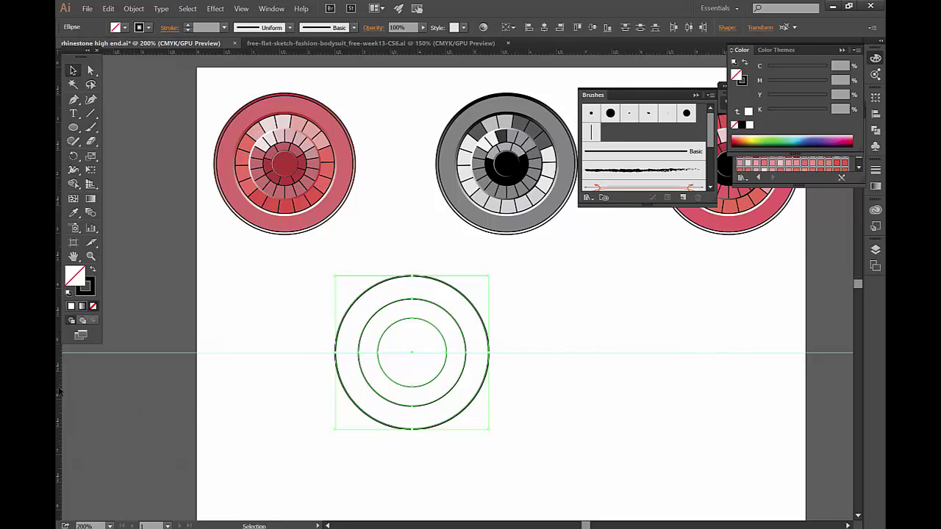
{"action": "left_click_drag", "start_coordinate": [59, 390], "coordinate": [411, 425]}
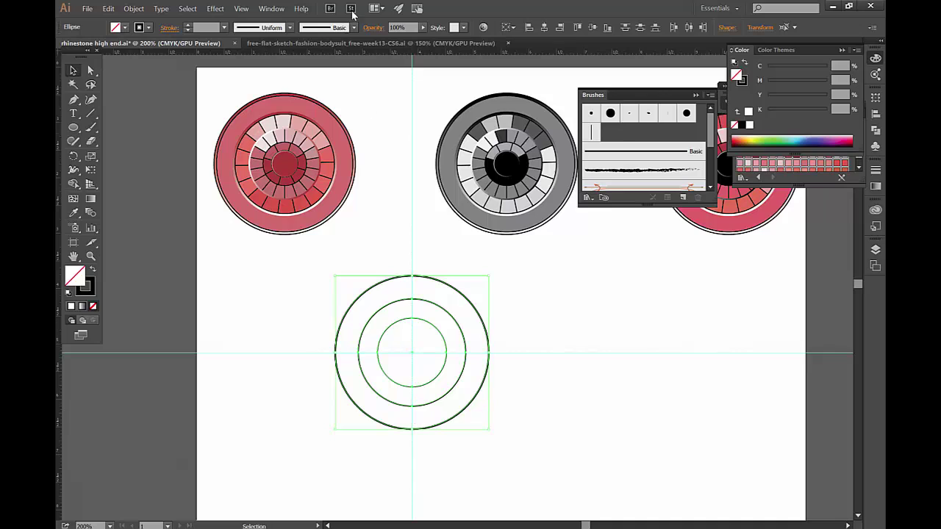
{"action": "left_click", "coordinate": [242, 8]}
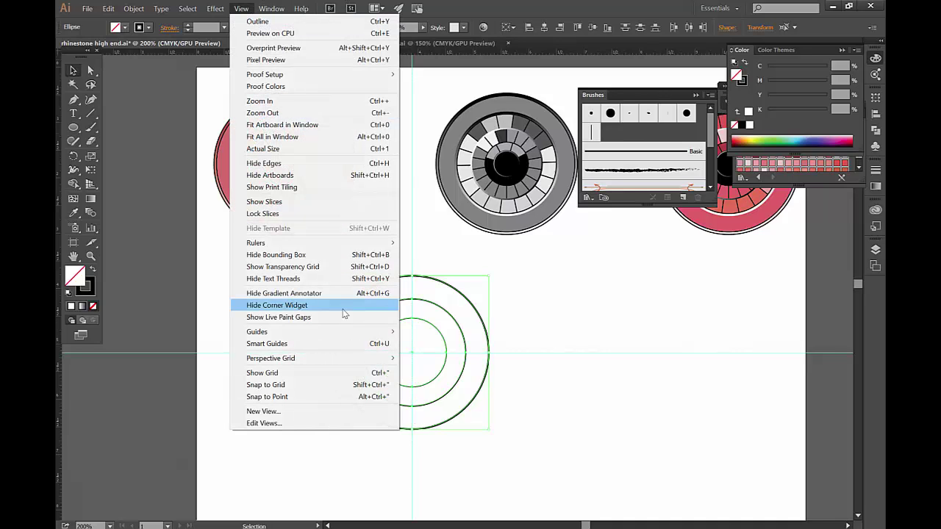
{"action": "mouse_move", "coordinate": [328, 341]}
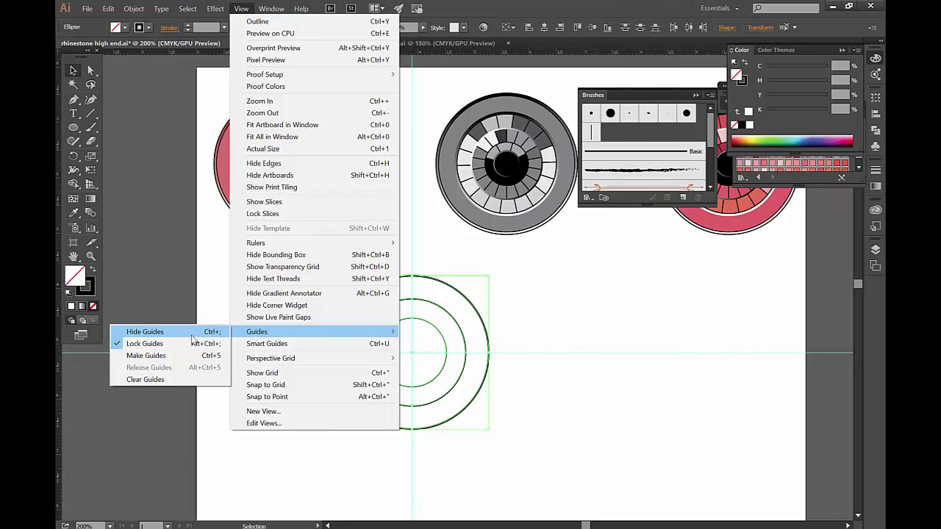
{"action": "left_click", "coordinate": [165, 276]}
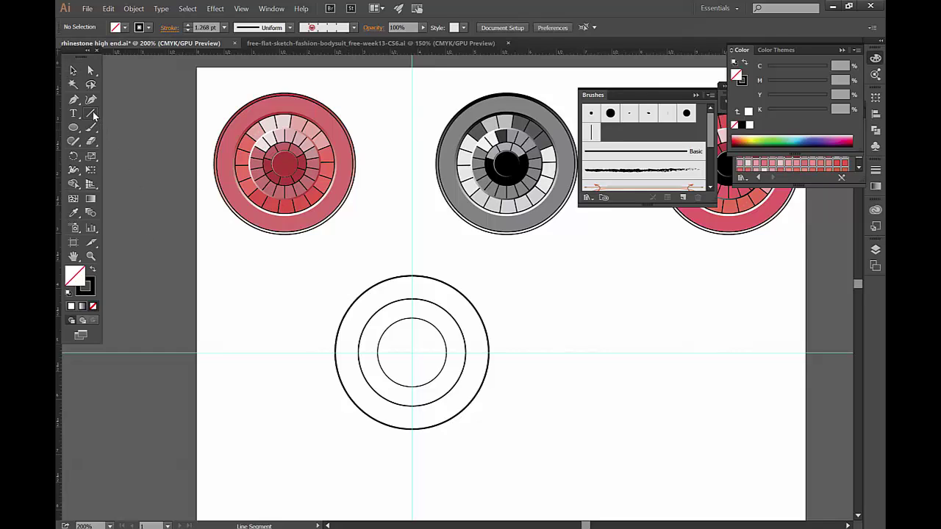
- Draw a short vertical line with the Line Segment tool between the tops of the middle and outer circles
{"action": "left_click_drag", "start_coordinate": [92, 111], "coordinate": [142, 116]}
{"action": "left_click_drag", "start_coordinate": [411, 297], "coordinate": [412, 276]}
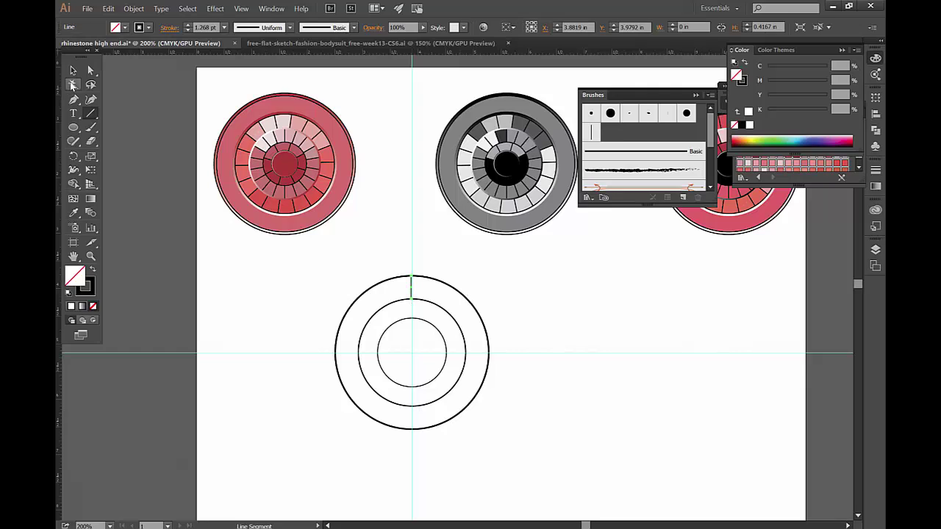
{"action": "left_click", "coordinate": [72, 71]}
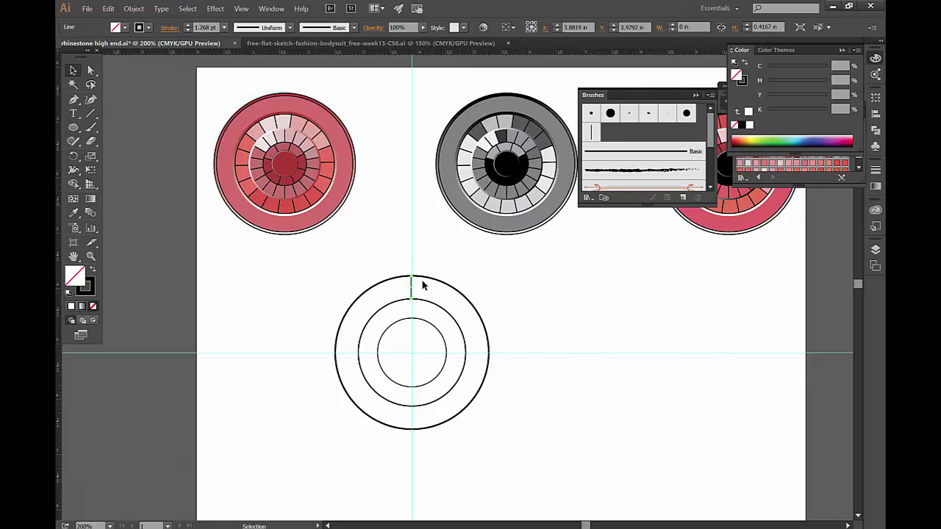
{"action": "key", "text": "r"}
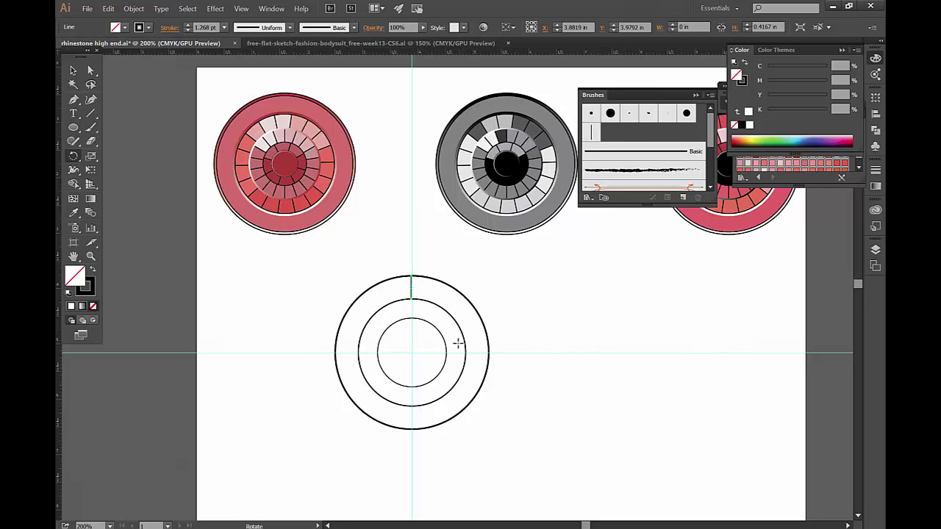
- Open the Rotate dialog pivoting on the circles' centre, with Preview turned on
{"action": "left_click", "coordinate": [412, 353], "text": "alt"}
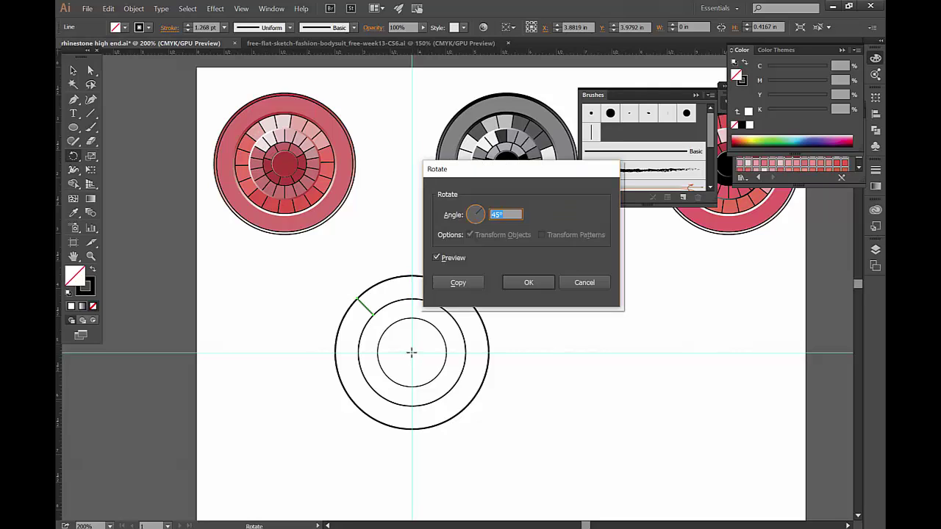
{"action": "left_click_drag", "start_coordinate": [471, 175], "coordinate": [557, 193]}
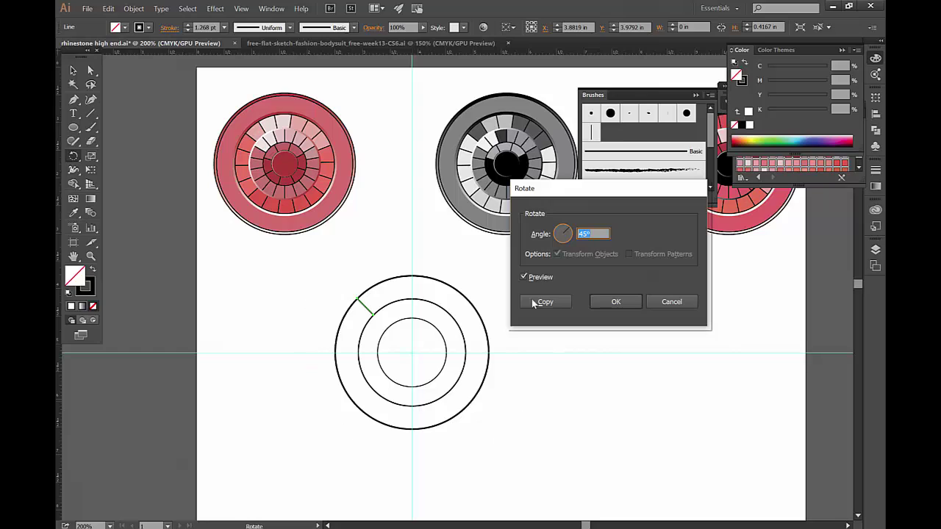
{"action": "left_click", "coordinate": [524, 277]}
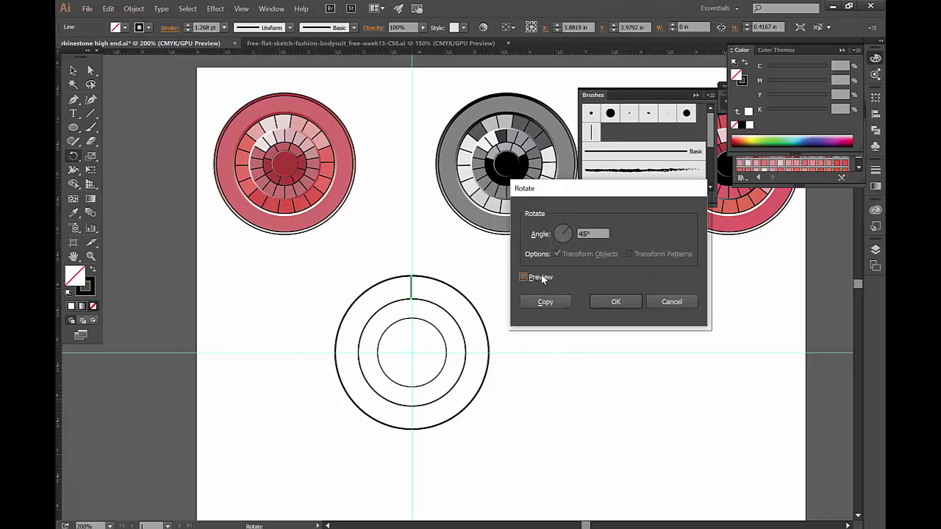
{"action": "left_click", "coordinate": [524, 277]}
{"action": "left_click", "coordinate": [524, 277]}
{"action": "left_click", "coordinate": [543, 278]}
- Preview the line rotated by 25°
{"action": "left_click", "coordinate": [582, 233]}
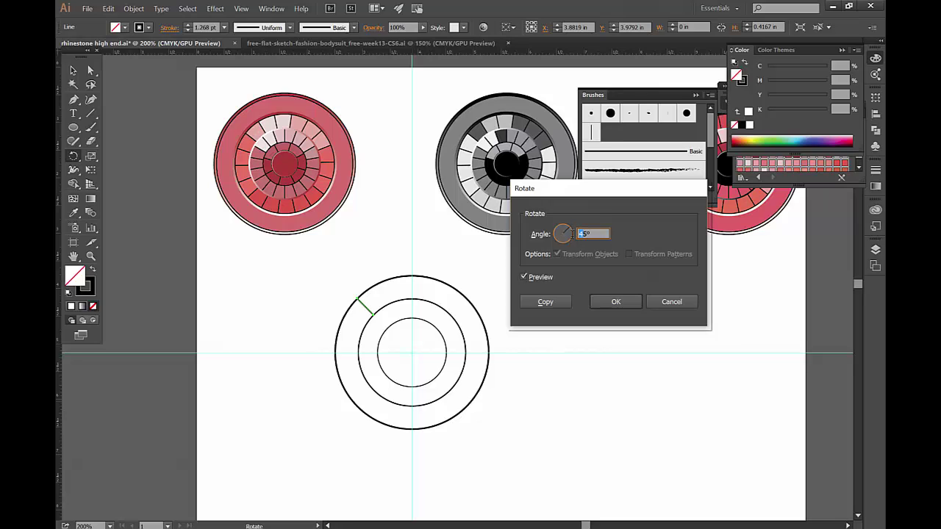
{"action": "type", "text": "25"}
{"action": "left_click", "coordinate": [541, 277]}
{"action": "left_click", "coordinate": [541, 278]}
{"action": "left_click", "coordinate": [541, 278]}
{"action": "left_click", "coordinate": [541, 278]}
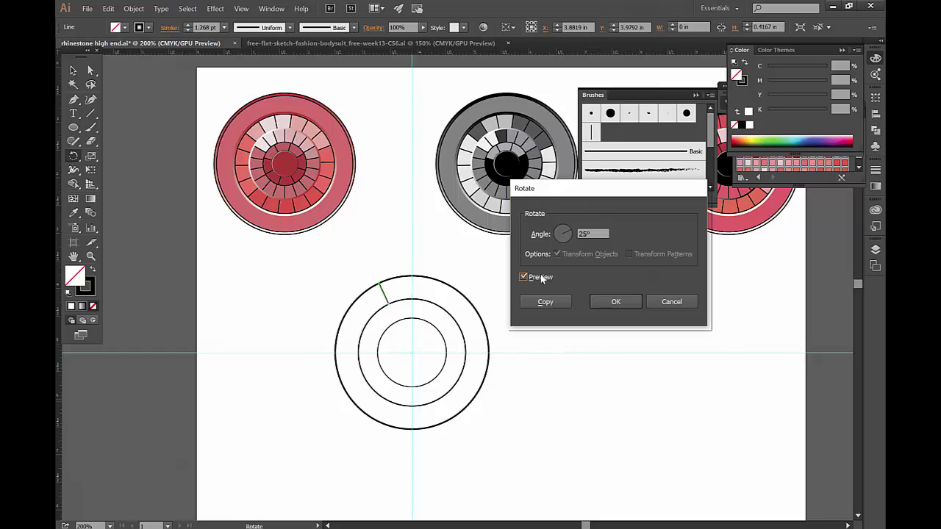
{"action": "left_click", "coordinate": [541, 278]}
{"action": "left_click", "coordinate": [542, 277]}
- Try a 90° angle, then settle on 45° in the preview
{"action": "double_click", "coordinate": [582, 234]}
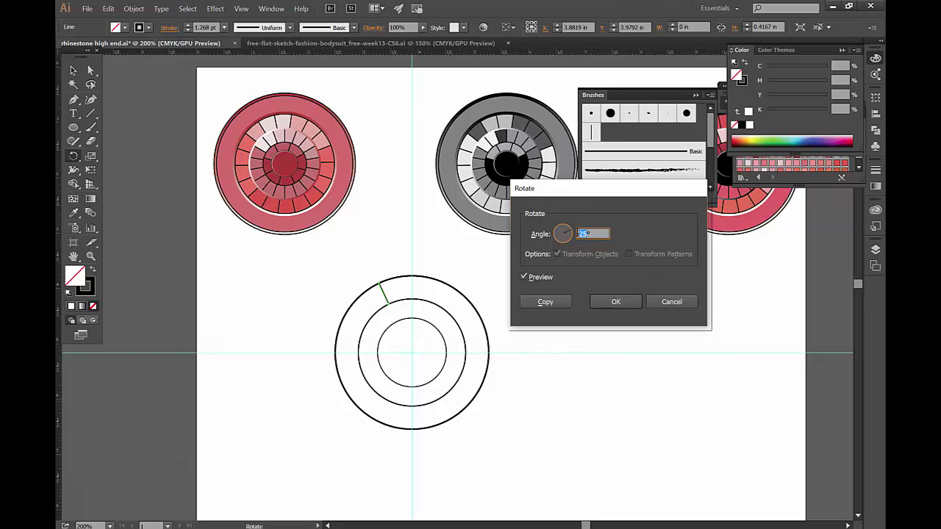
{"action": "type", "text": "90"}
{"action": "left_click", "coordinate": [537, 280]}
{"action": "left_click", "coordinate": [536, 280]}
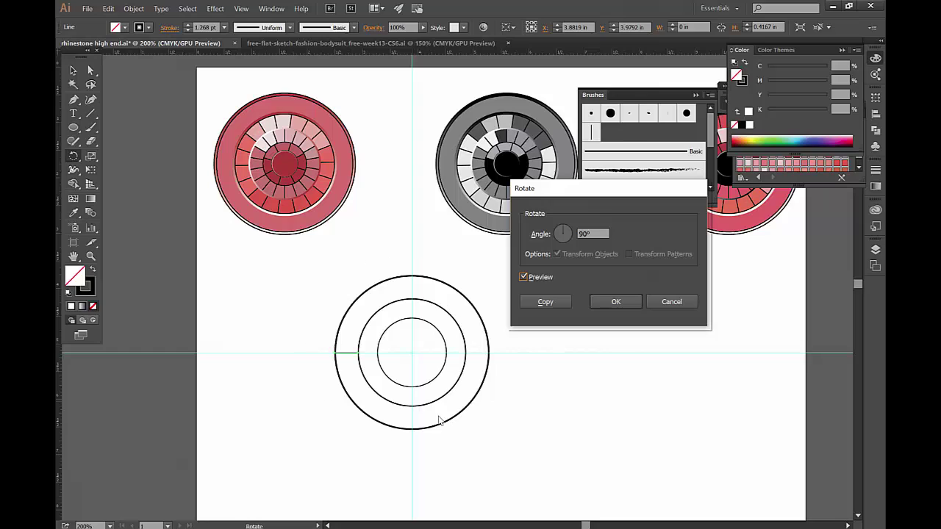
{"action": "left_click", "coordinate": [584, 233]}
{"action": "left_click", "coordinate": [544, 278]}
{"action": "left_click", "coordinate": [543, 278]}
- Copy the line at 45° and repeat with Transform Again (Ctrl+D) to complete eight segments
{"action": "left_click", "coordinate": [547, 303]}
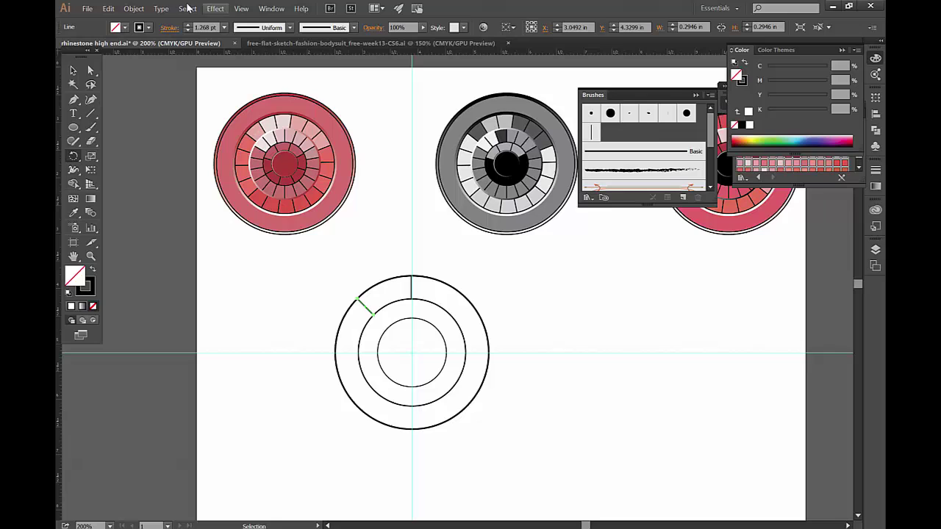
{"action": "left_click", "coordinate": [136, 10]}
{"action": "mouse_move", "coordinate": [143, 23]}
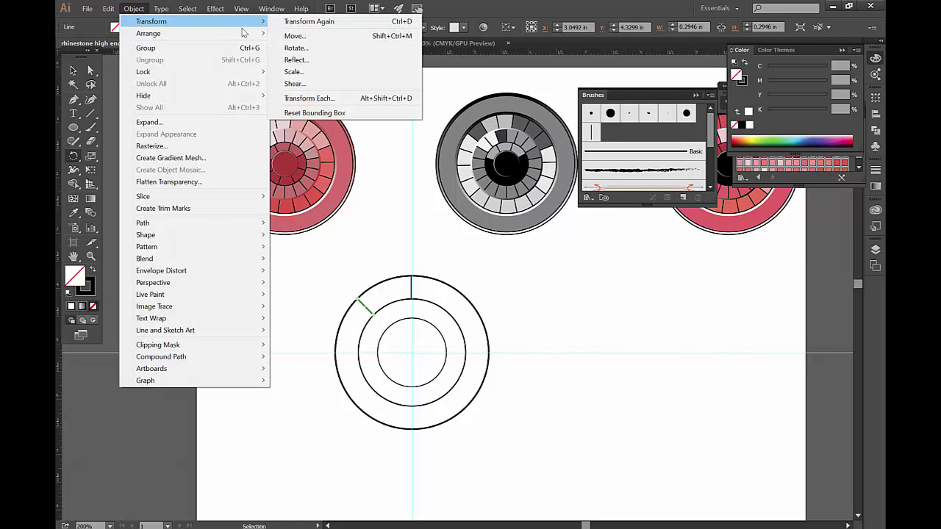
{"action": "left_click", "coordinate": [292, 24]}
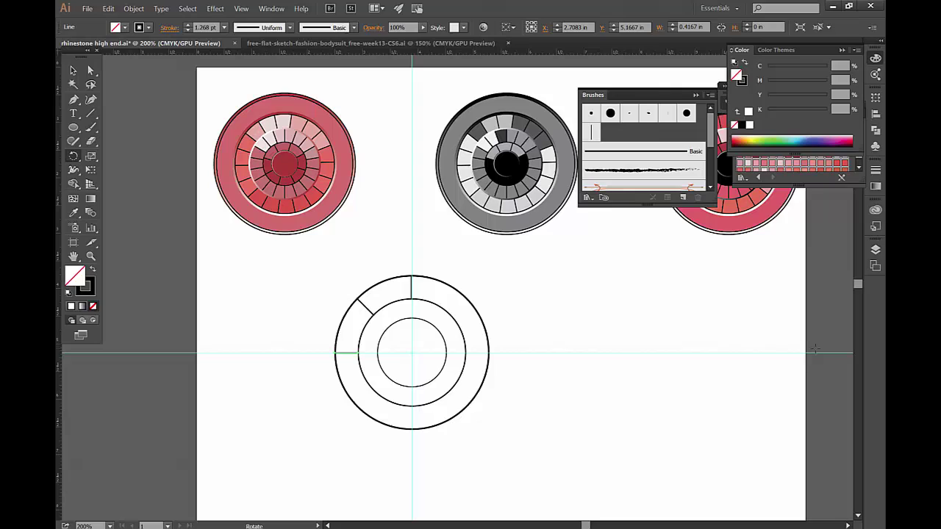
{"action": "key", "text": "ctrl+d"}
{"action": "key", "text": "ctrl+d"}
{"action": "key", "text": "ctrl+d"}
{"action": "key", "text": "ctrl+d"}
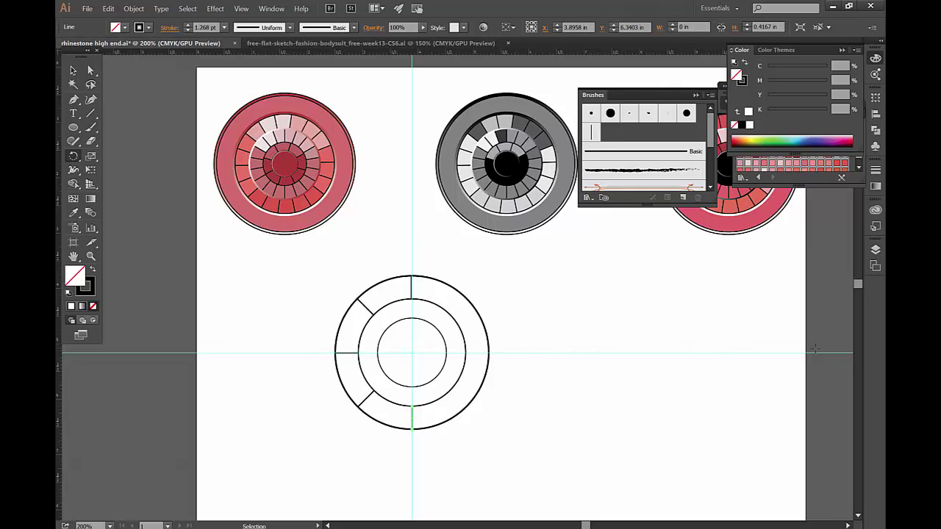
{"action": "key", "text": "ctrl+d"}
- Zoom in and select the short vertical segment at the top of the inner ring
{"action": "key", "text": "v"}
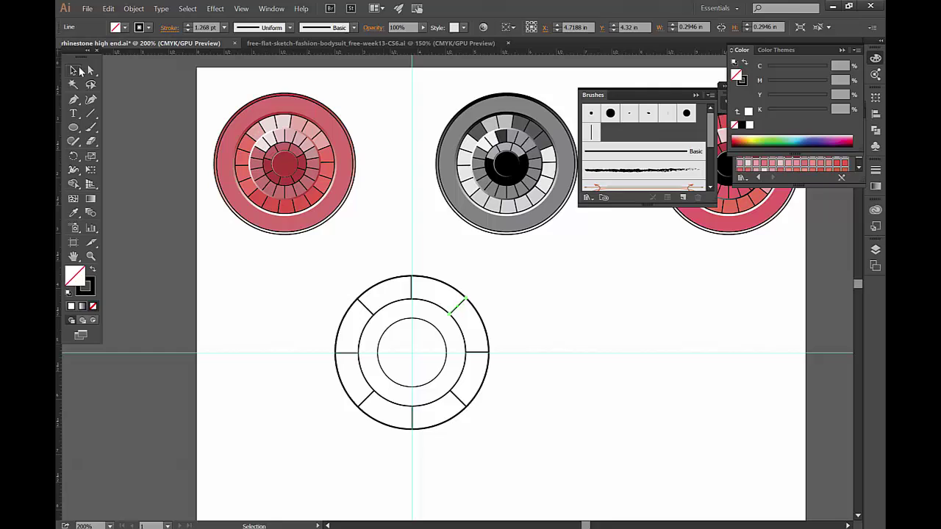
{"action": "left_click", "coordinate": [423, 246]}
{"action": "left_click", "coordinate": [90, 113]}
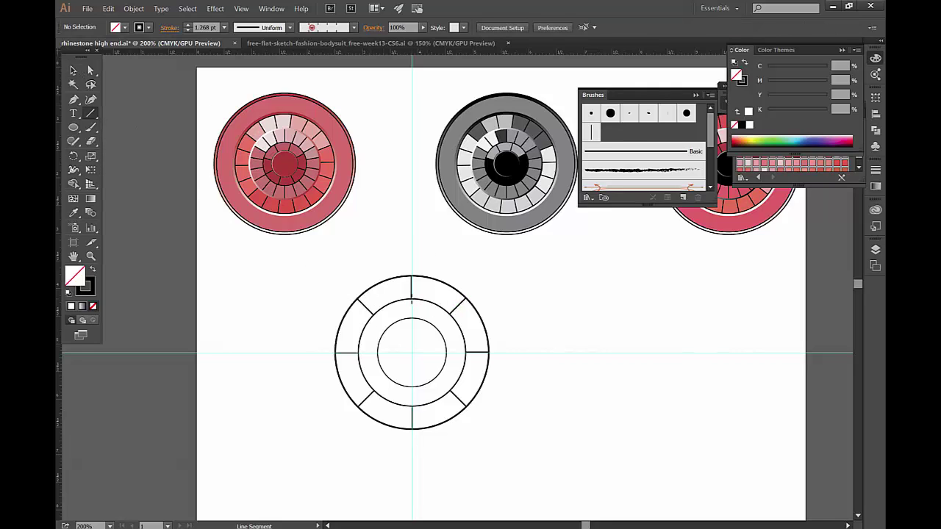
{"action": "key", "text": "ctrl+equal"}
{"action": "key", "text": "v"}
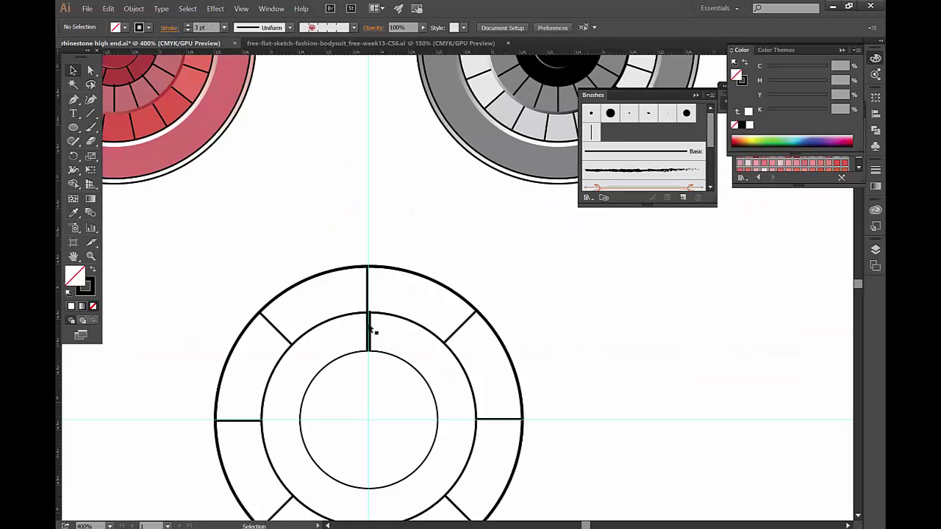
{"action": "left_click", "coordinate": [369, 330]}
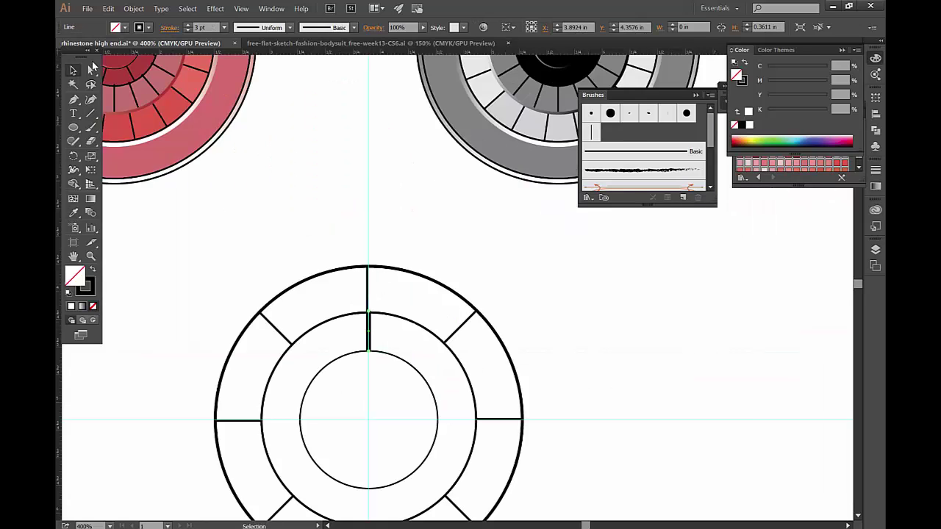
{"action": "key", "text": "a"}
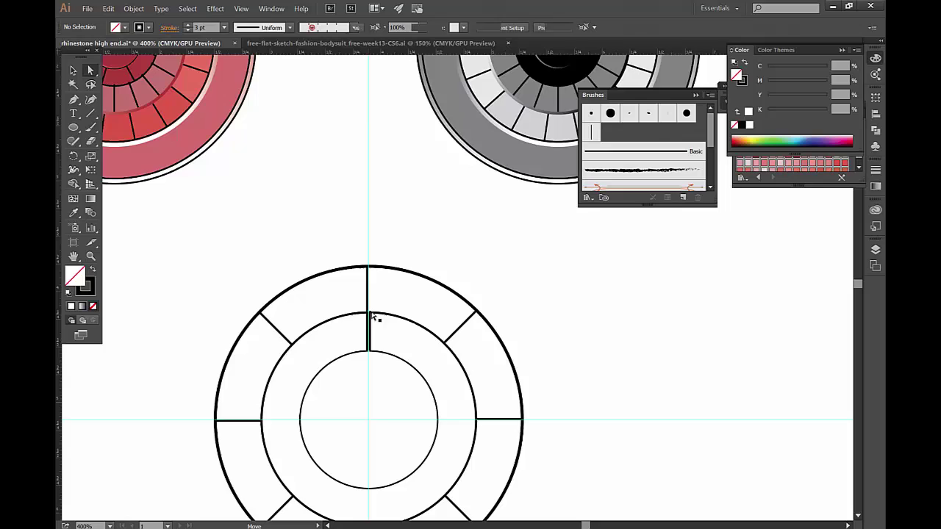
{"action": "left_click", "coordinate": [370, 316]}
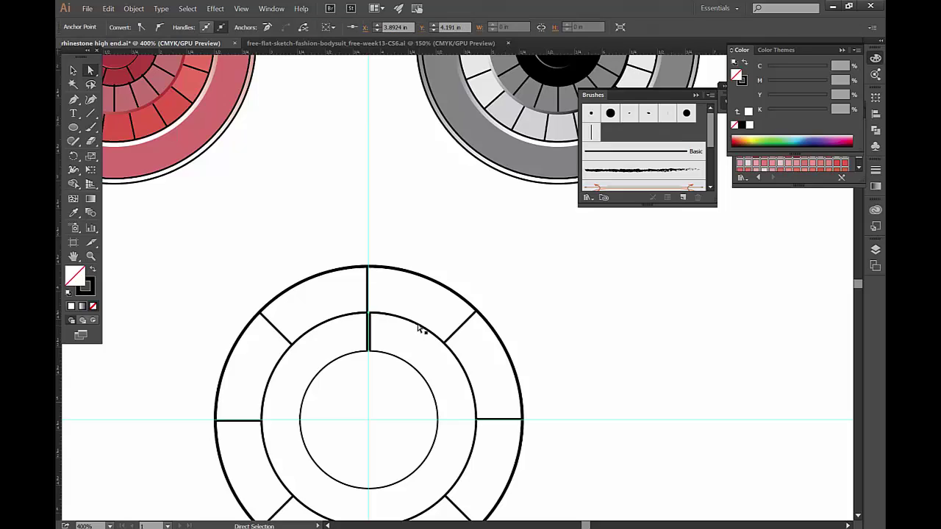
{"action": "left_click", "coordinate": [399, 264]}
{"action": "left_click", "coordinate": [73, 70]}
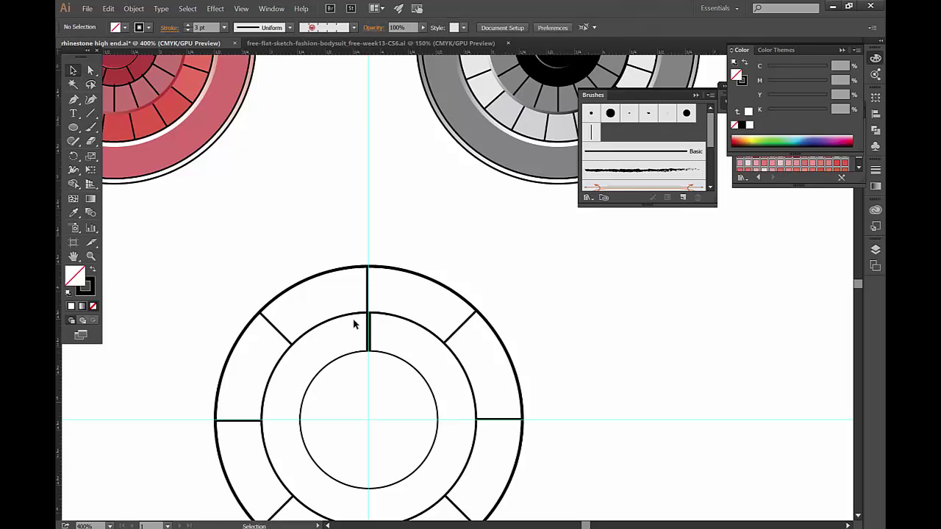
{"action": "left_click", "coordinate": [370, 331]}
- Copy the segment at 20° around the centre and repeat with Ctrl+D, then zoom out
{"action": "key", "text": "r"}
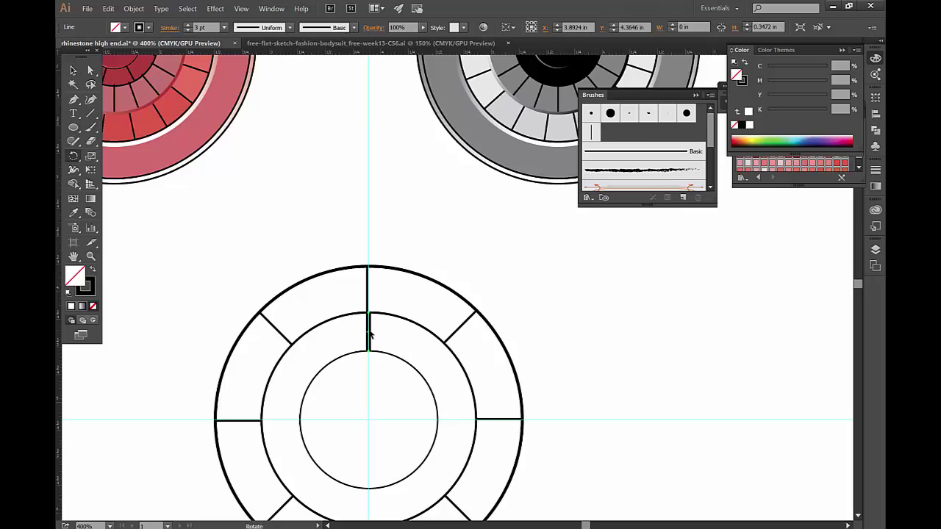
{"action": "left_click", "coordinate": [369, 420], "text": "alt"}
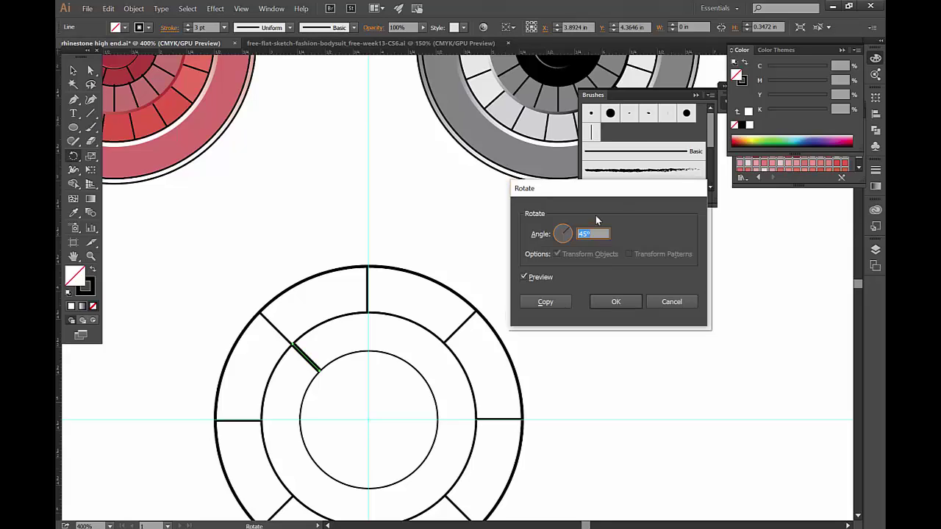
{"action": "left_click", "coordinate": [539, 285]}
{"action": "left_click", "coordinate": [541, 283]}
{"action": "left_click", "coordinate": [548, 302]}
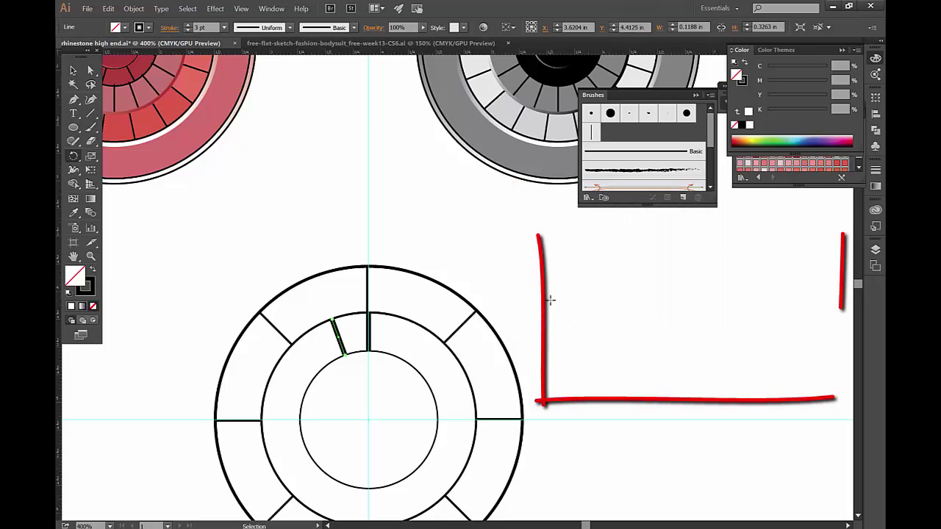
{"action": "key", "text": "ctrl+d"}
{"action": "key", "text": "ctrl+d"}
{"action": "key", "text": "ctrl+d"}
{"action": "key", "text": "ctrl+d"}
{"action": "key", "text": "ctrl+d"}
{"action": "key", "text": "ctrl+d"}
{"action": "key", "text": "ctrl+d"}
{"action": "key", "text": "ctrl+d"}
{"action": "key", "text": "ctrl+d"}
{"action": "key", "text": "ctrl+d"}
{"action": "key", "text": "ctrl+d"}
{"action": "key", "text": "ctrl+d"}
{"action": "key", "text": "ctrl+d"}
{"action": "key", "text": "ctrl+d"}
{"action": "key", "text": "ctrl+d"}
{"action": "key", "text": "ctrl+d"}
{"action": "key", "text": "v"}
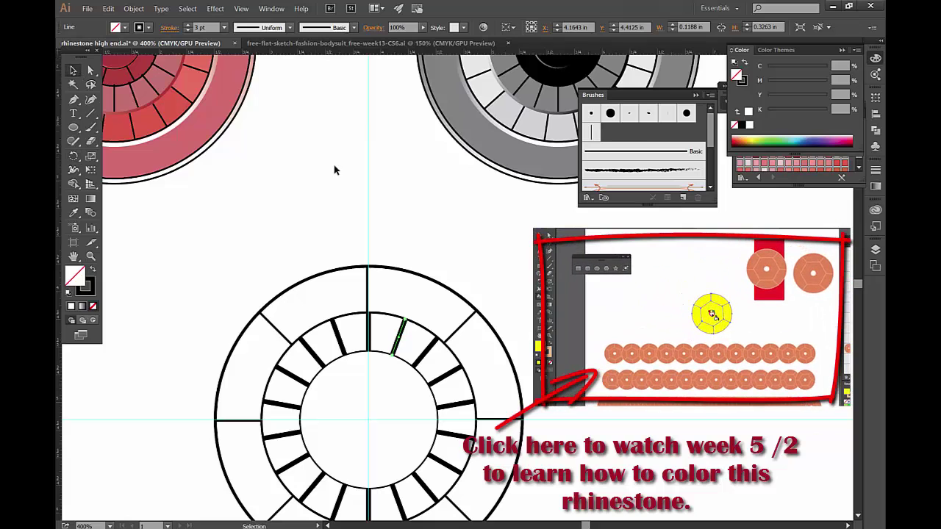
{"action": "left_click", "coordinate": [335, 170]}
{"action": "key", "text": "ctrl+minus"}
{"action": "key", "text": "ctrl+minus"}
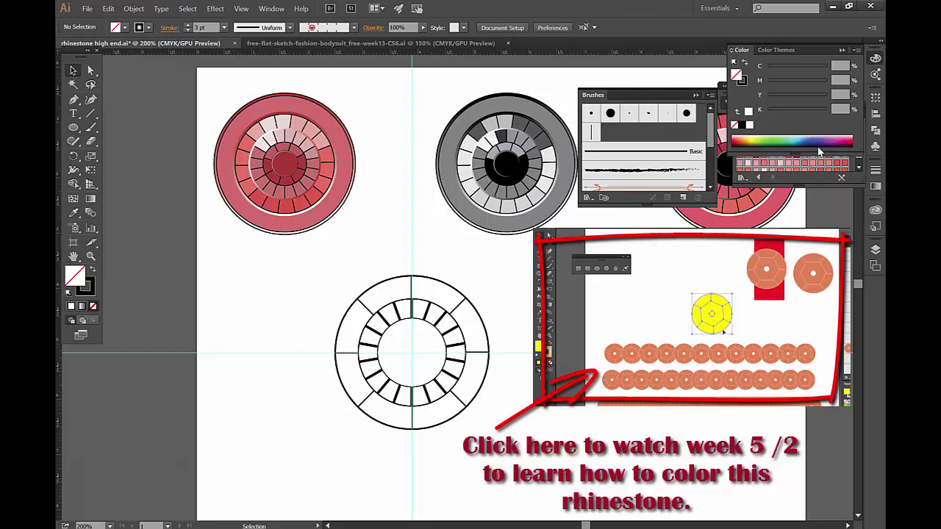
- Hide Layer 3 and show the rhinestones layer with the finished pink double ring
{"action": "left_click", "coordinate": [875, 251]}
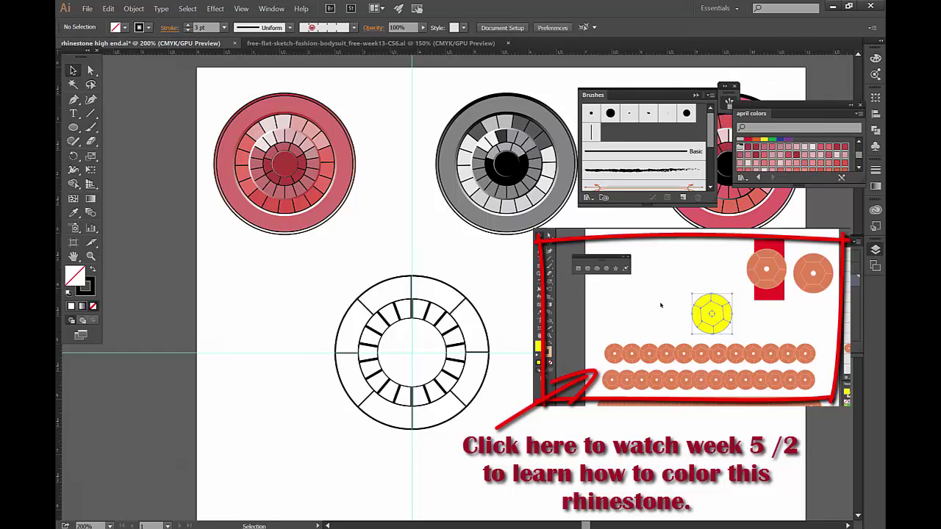
{"action": "mouse_move", "coordinate": [296, 274]}
{"action": "left_mouse_down"}
{"action": "mouse_move", "coordinate": [486, 341]}
{"action": "mouse_move", "coordinate": [514, 454]}
{"action": "left_mouse_up"}
{"action": "left_click", "coordinate": [875, 250]}
{"action": "left_click", "coordinate": [733, 268]}
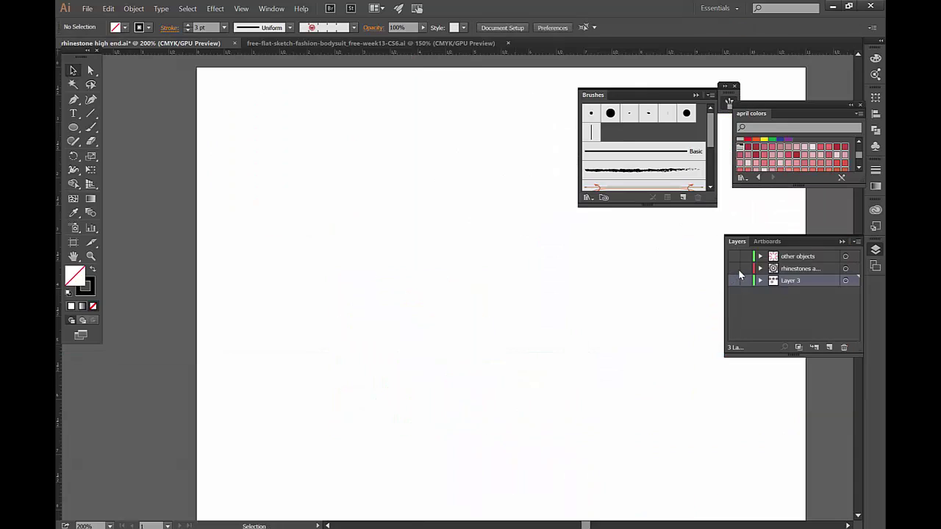
{"action": "left_click", "coordinate": [734, 269]}
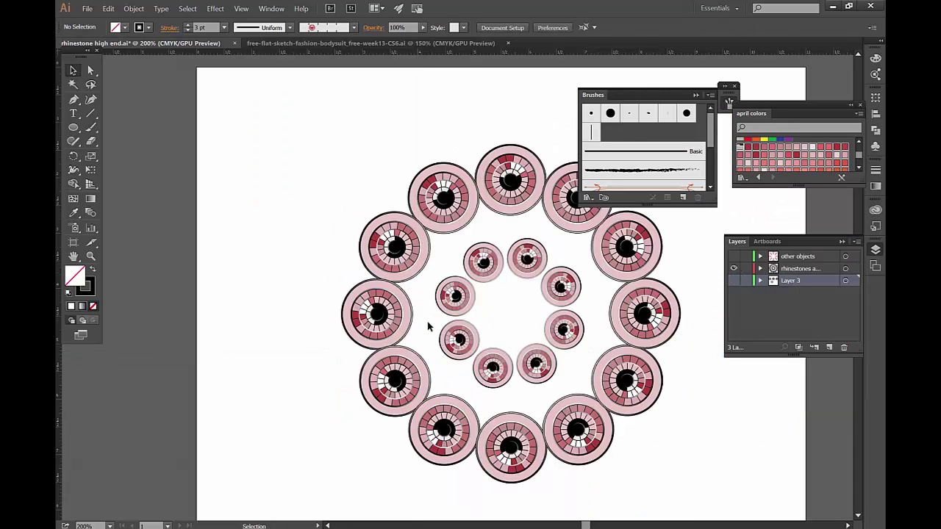
{"action": "left_click", "coordinate": [74, 129]}
{"action": "left_click", "coordinate": [126, 155]}
- Add the black circle to the rhinestones layer with horizontal and vertical guides through its centre
{"action": "key", "text": "ctrl+z"}
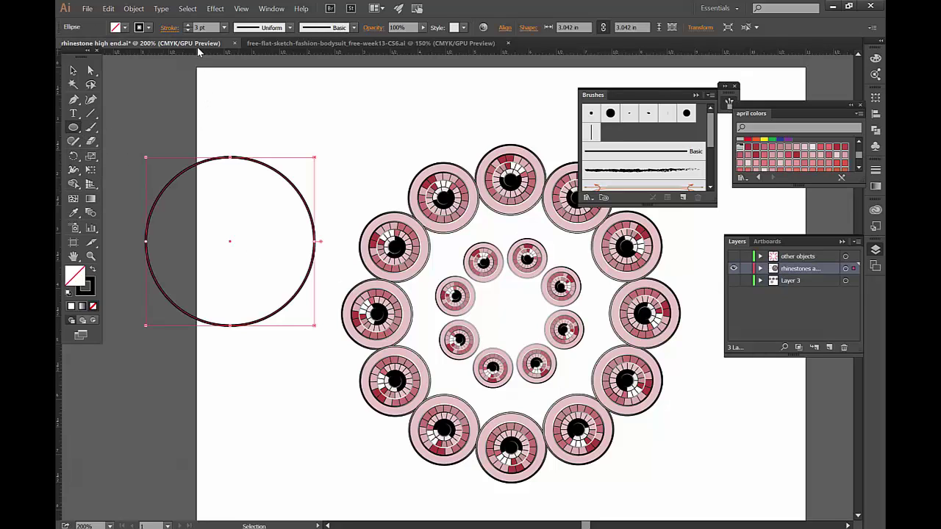
{"action": "left_click_drag", "start_coordinate": [198, 56], "coordinate": [208, 245]}
{"action": "left_click_drag", "start_coordinate": [105, 316], "coordinate": [230, 367]}
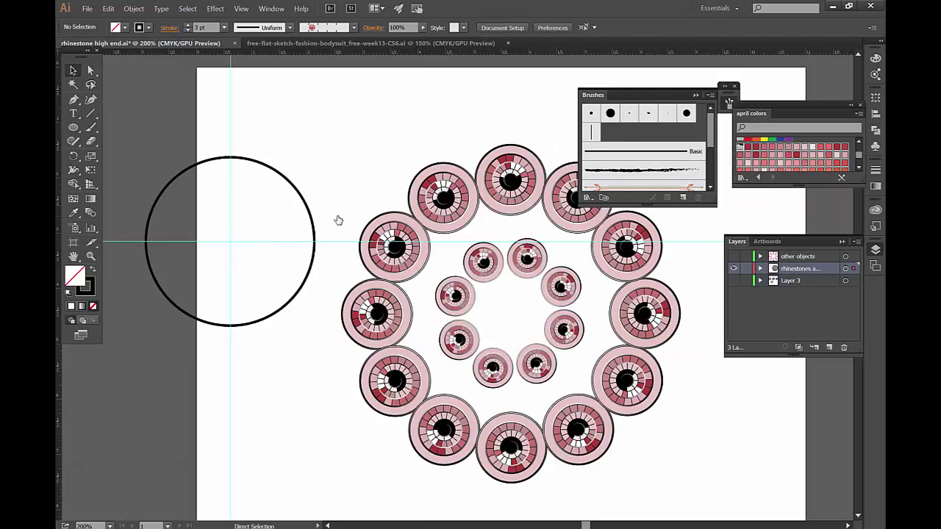
- Paste a copy of the spoked rhinestone beside the circle and scale it down small
{"action": "key", "text": "ctrl+v"}
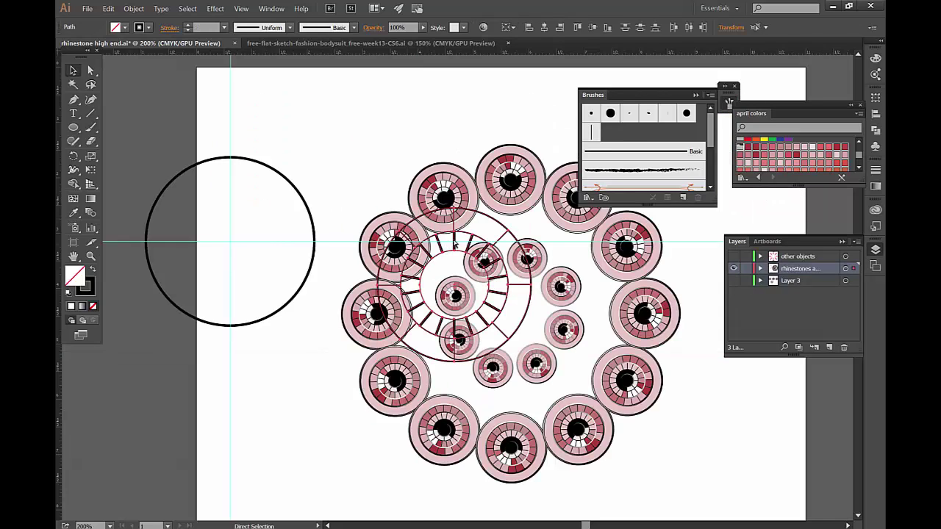
{"action": "left_click_drag", "start_coordinate": [454, 243], "coordinate": [169, 88]}
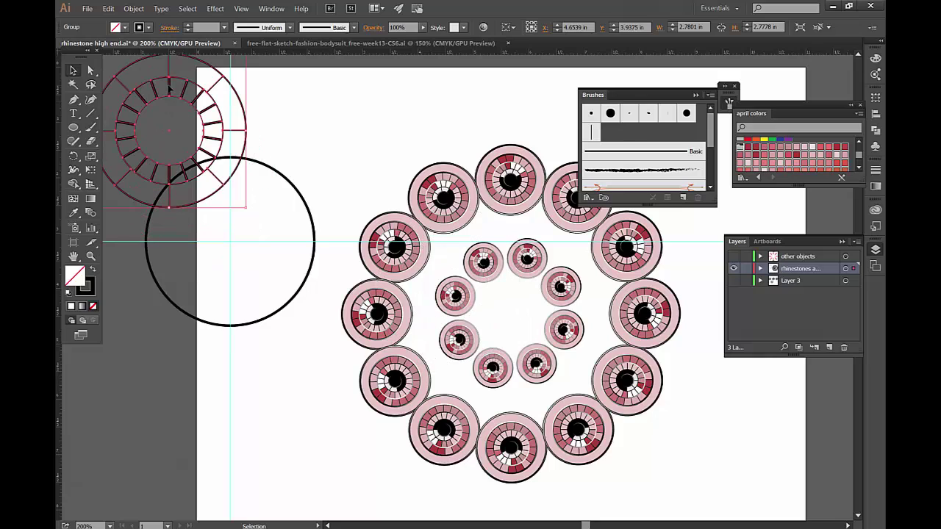
{"action": "key", "text": "ctrl+minus"}
{"action": "key", "text": "ctrl+minus"}
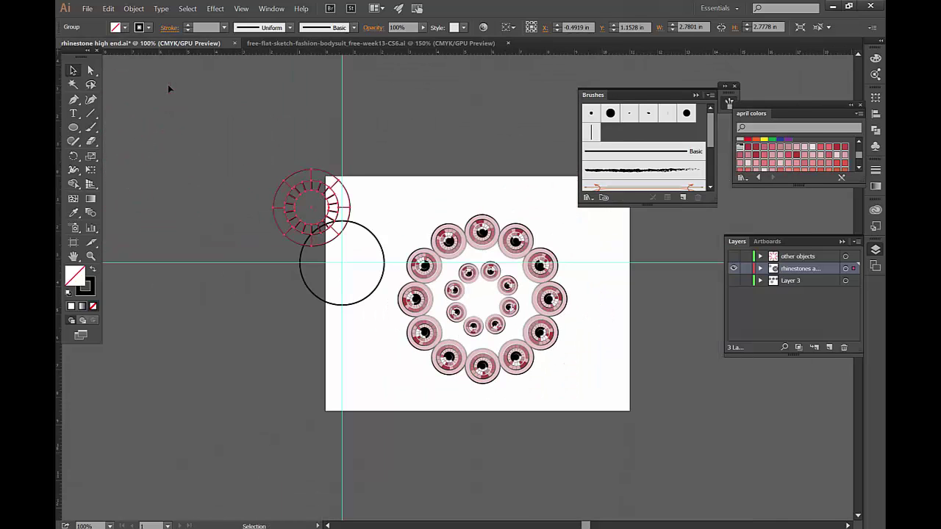
{"action": "left_click", "coordinate": [288, 184]}
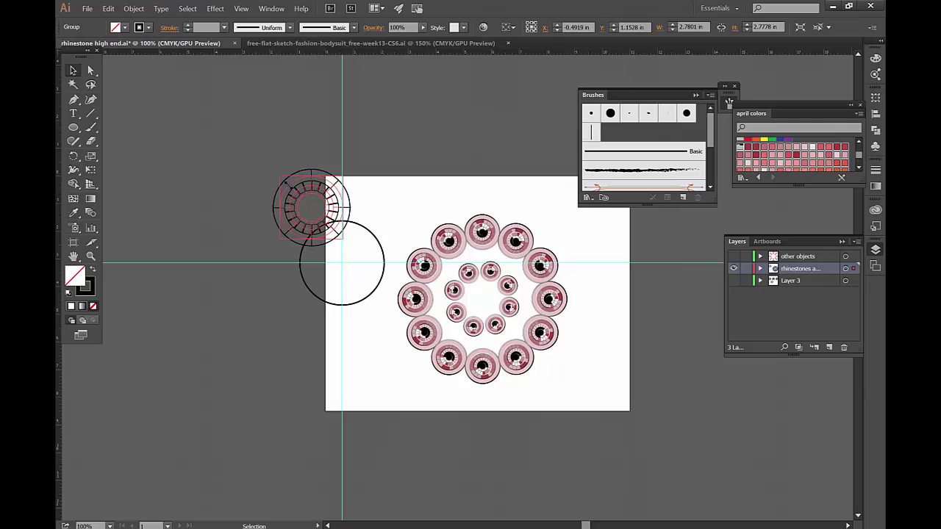
{"action": "left_click_drag", "start_coordinate": [288, 183], "coordinate": [297, 196]}
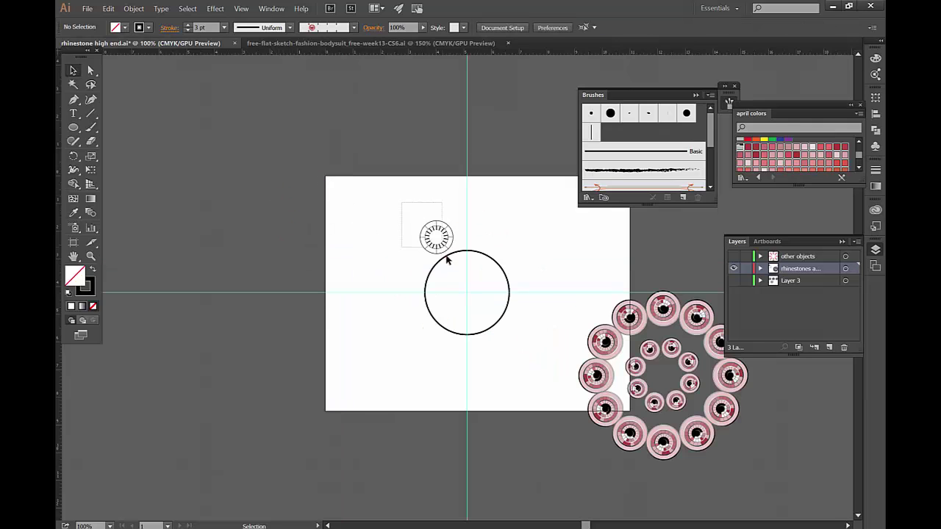
- Place the small rhinestone above the circle and make one copy rotated 20° around the circle's centre
{"action": "left_click", "coordinate": [437, 239]}
{"action": "left_click_drag", "start_coordinate": [437, 239], "coordinate": [468, 237]}
{"action": "key", "text": "r"}
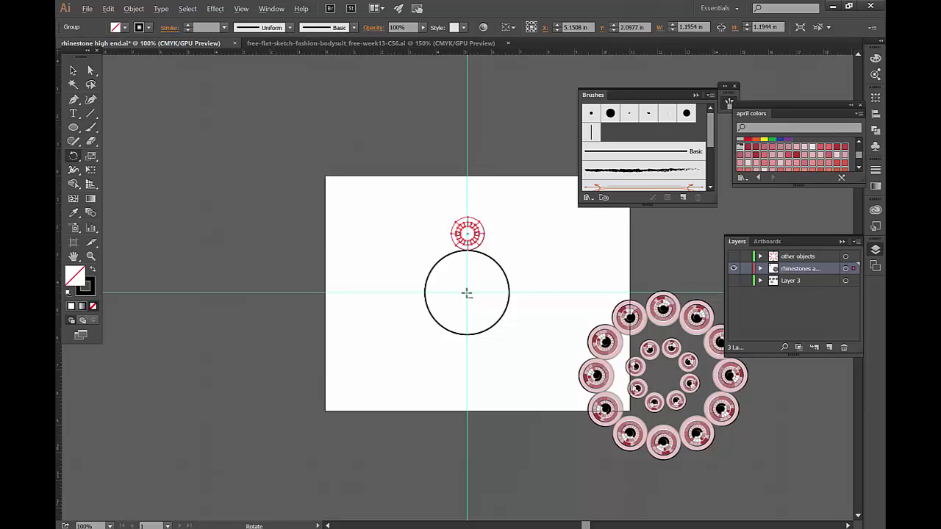
{"action": "key", "text": "ctrl+equal"}
{"action": "key", "text": "ctrl+equal"}
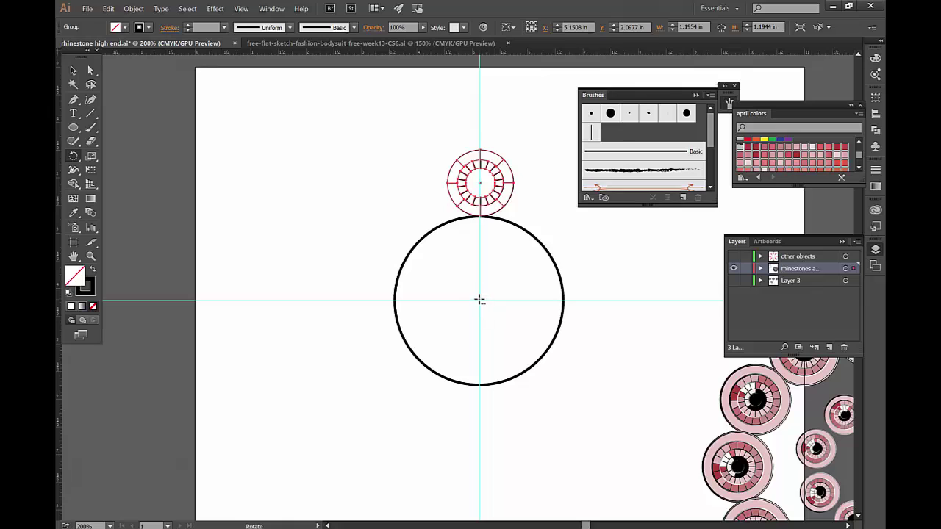
{"action": "left_click", "coordinate": [480, 300], "text": "alt"}
{"action": "left_click", "coordinate": [545, 302]}
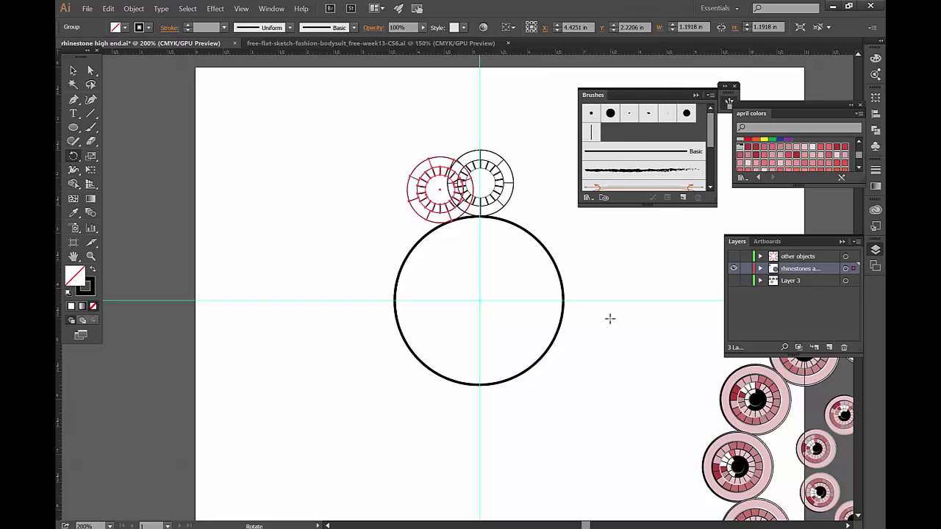
- Repeat the 20° rotated copy with Ctrl+D to close the ring, then delete the big black circle
{"action": "key", "text": "ctrl+d"}
{"action": "key", "text": "ctrl+d"}
{"action": "key", "text": "ctrl+d"}
{"action": "key", "text": "ctrl+d"}
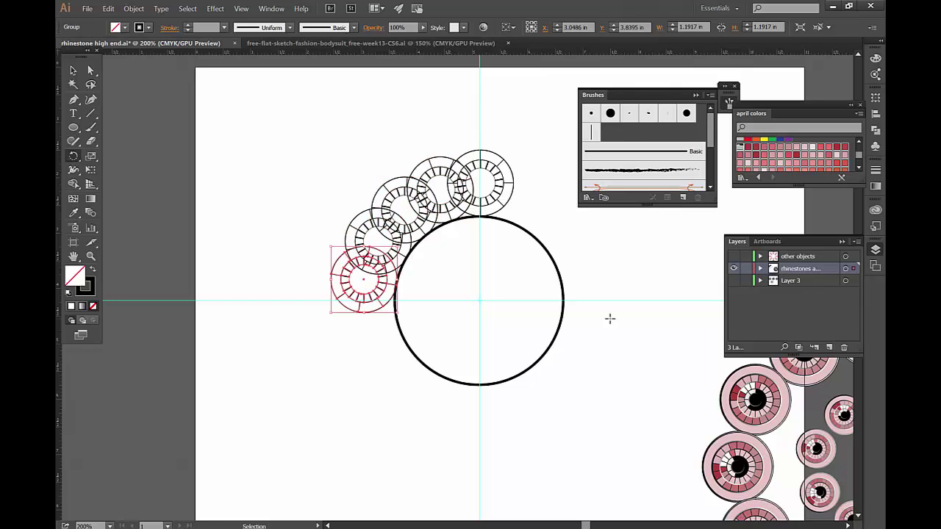
{"action": "key", "text": "ctrl+d"}
{"action": "key", "text": "ctrl+d"}
{"action": "key", "text": "ctrl+d"}
{"action": "key", "text": "ctrl+d"}
{"action": "key", "text": "ctrl+d"}
{"action": "key", "text": "ctrl+d"}
{"action": "key", "text": "ctrl+d"}
{"action": "key", "text": "ctrl+d"}
{"action": "key", "text": "ctrl+d"}
{"action": "key", "text": "ctrl+d"}
{"action": "key", "text": "ctrl+d"}
{"action": "key", "text": "ctrl+d"}
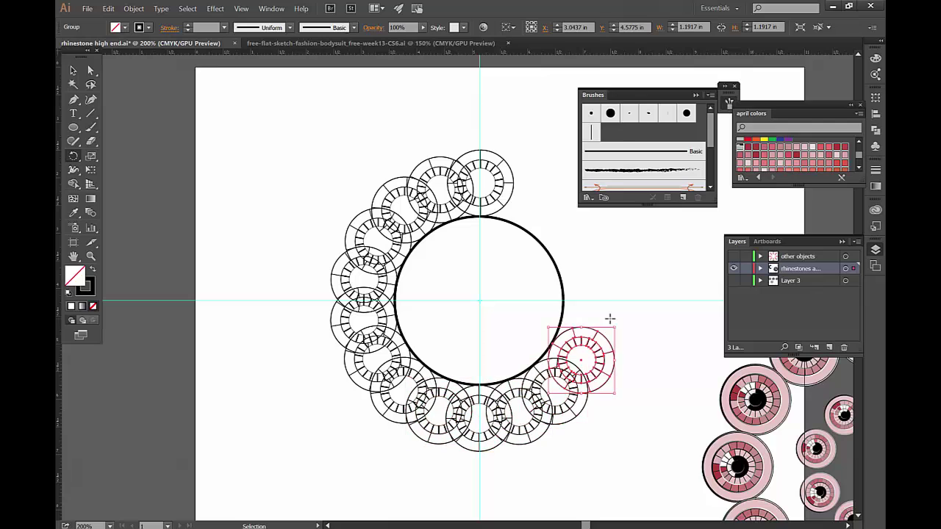
{"action": "key", "text": "ctrl+d"}
{"action": "key", "text": "ctrl+d"}
{"action": "key", "text": "a"}
{"action": "left_click", "coordinate": [476, 217]}
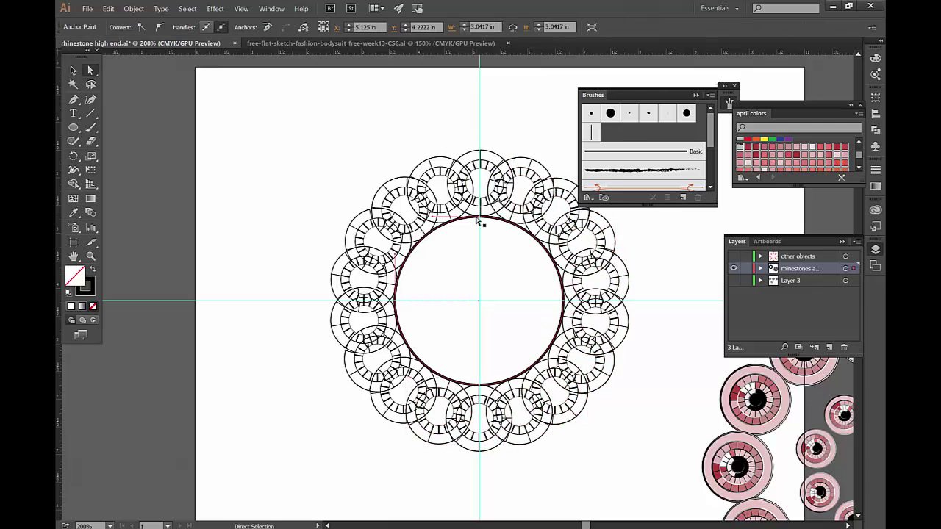
{"action": "key", "text": "Delete"}
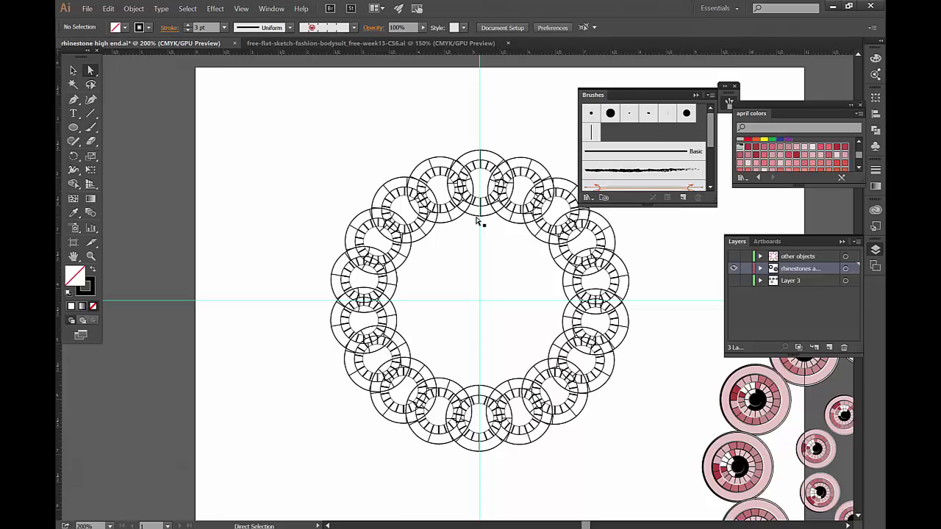
- Briefly show the animal shapes layer instead of the ring, then hide it and show the rhinestone ring again
{"action": "left_click", "coordinate": [733, 269]}
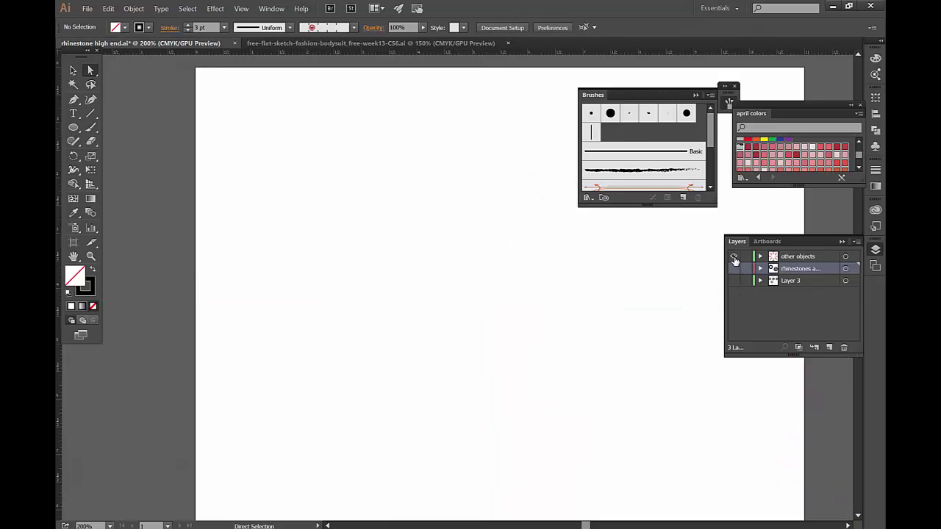
{"action": "left_click", "coordinate": [733, 255]}
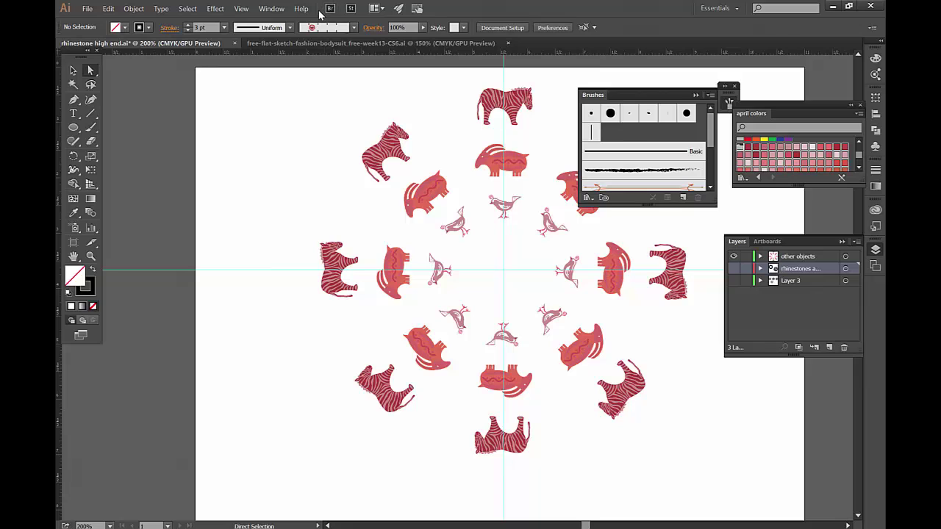
{"action": "left_click", "coordinate": [279, 14]}
{"action": "left_click", "coordinate": [218, 115]}
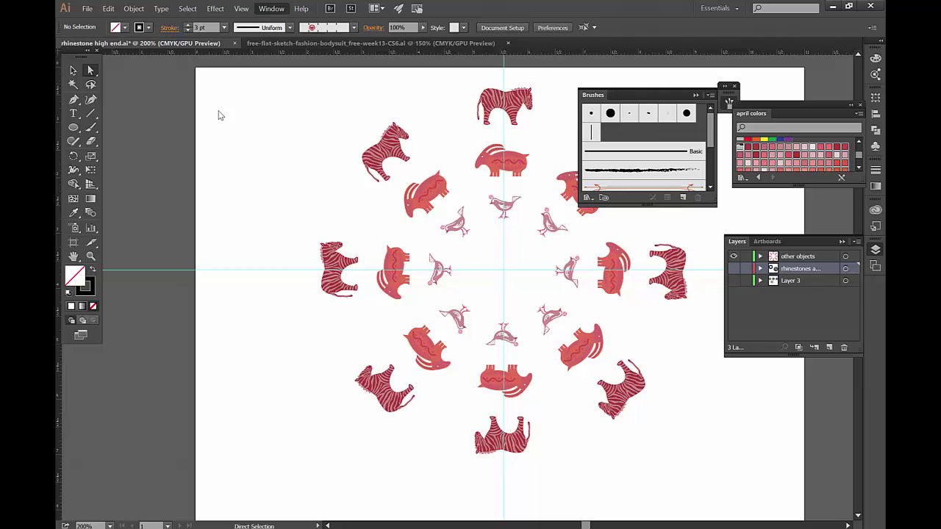
{"action": "left_click", "coordinate": [733, 257]}
{"action": "left_click", "coordinate": [733, 269]}
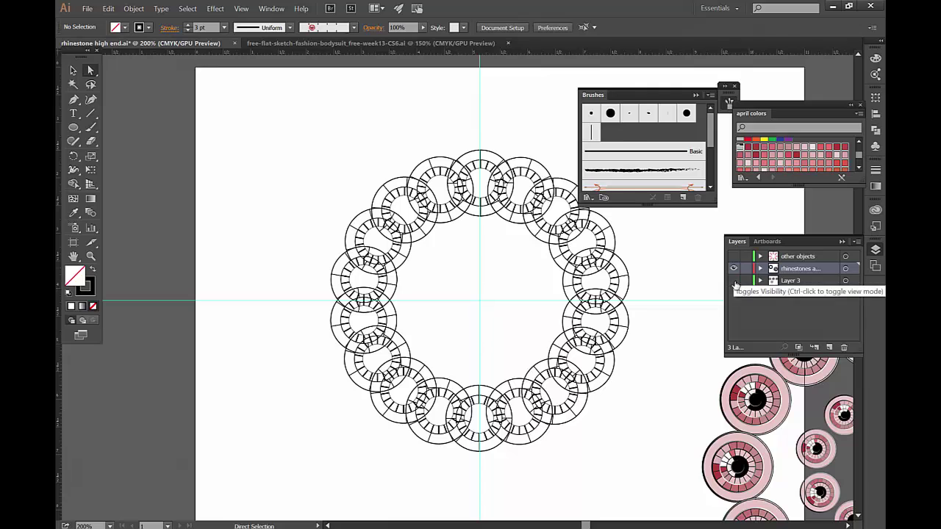
{"action": "left_click", "coordinate": [735, 280]}
{"action": "left_click", "coordinate": [734, 269]}
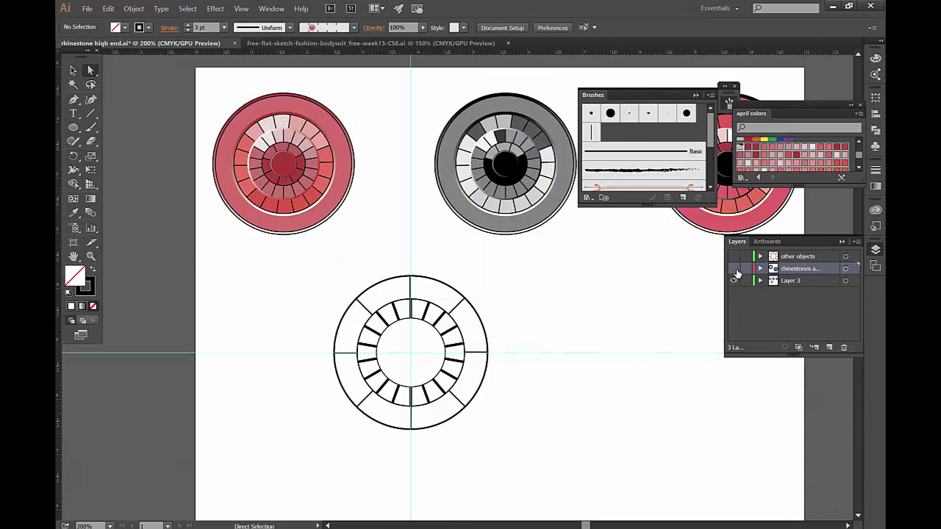